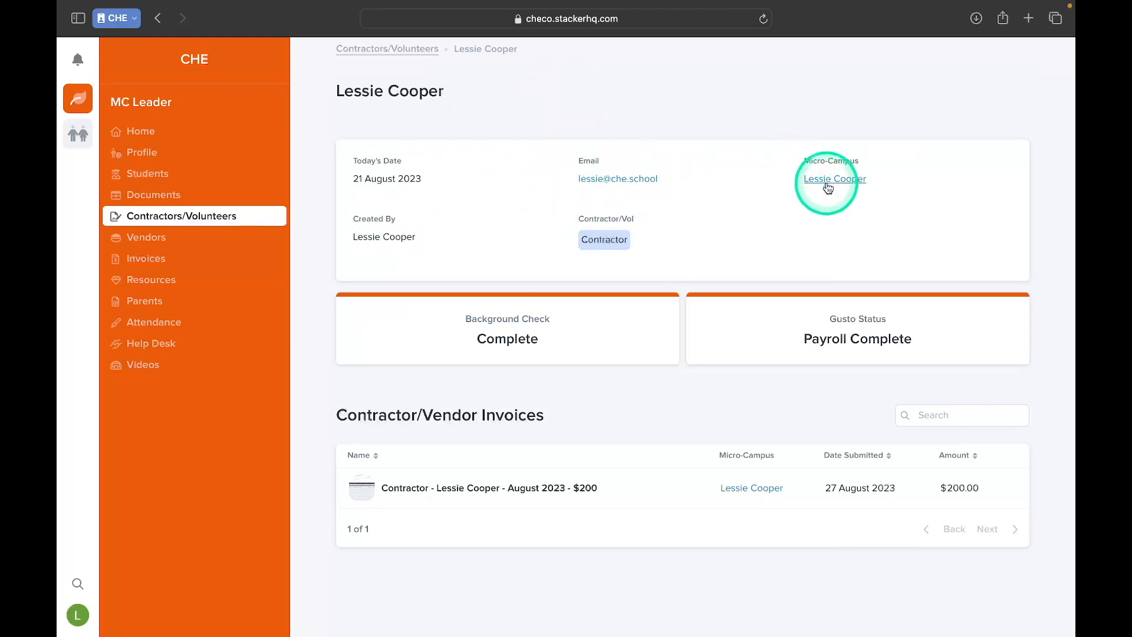
Open the contractor's August 2023 invoice for $200 and view its attached invoice document.
scroll(693, 203, down, 1)
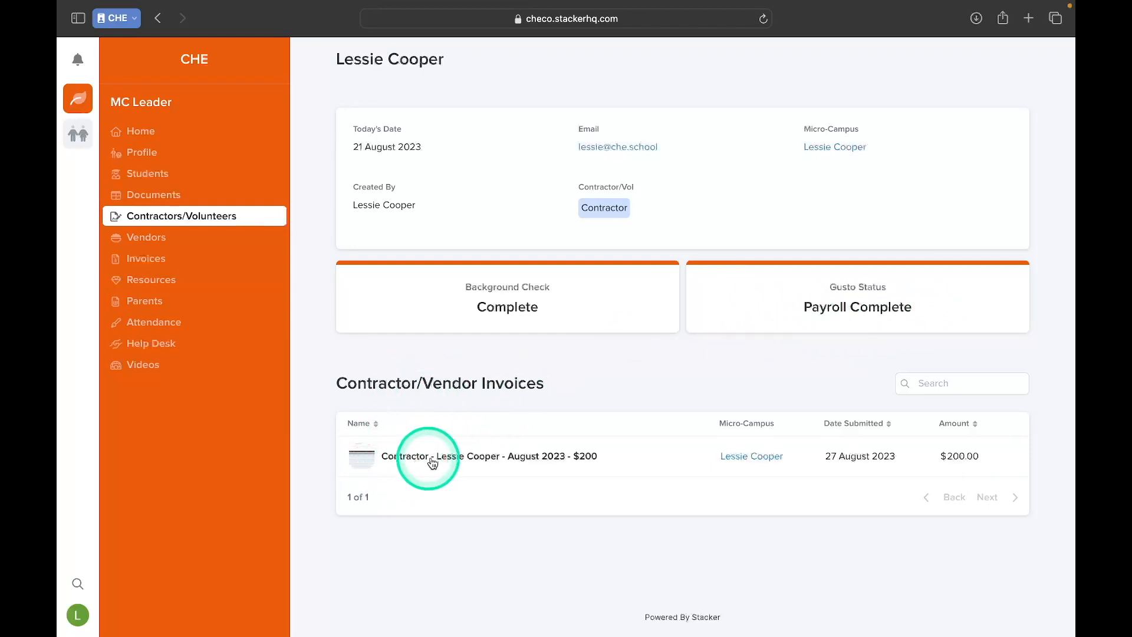
click(465, 466)
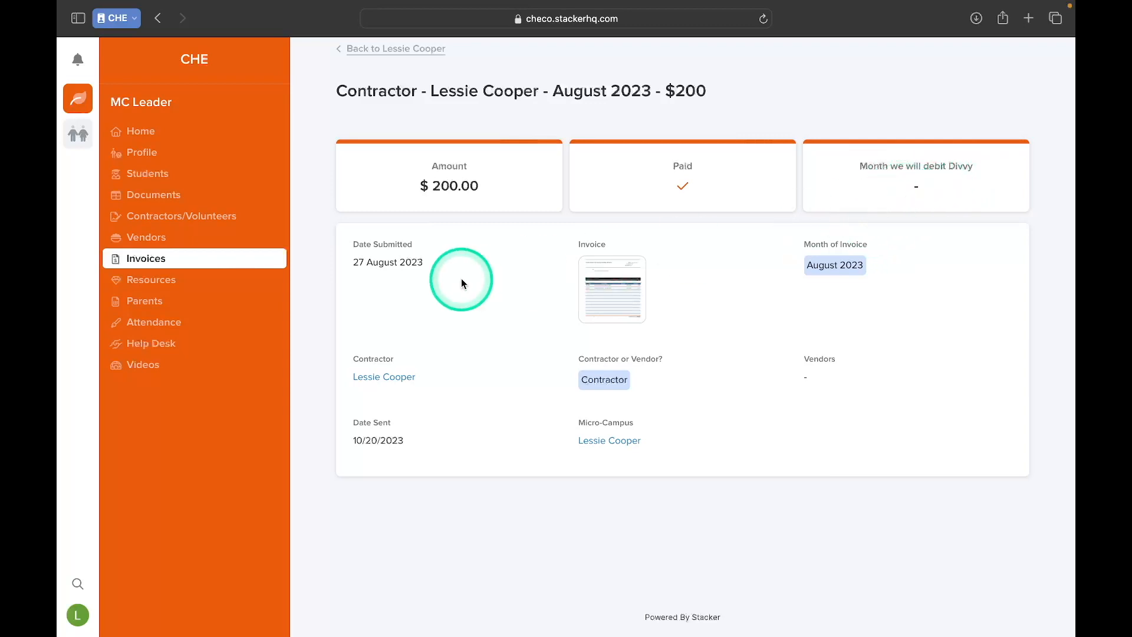
click(622, 299)
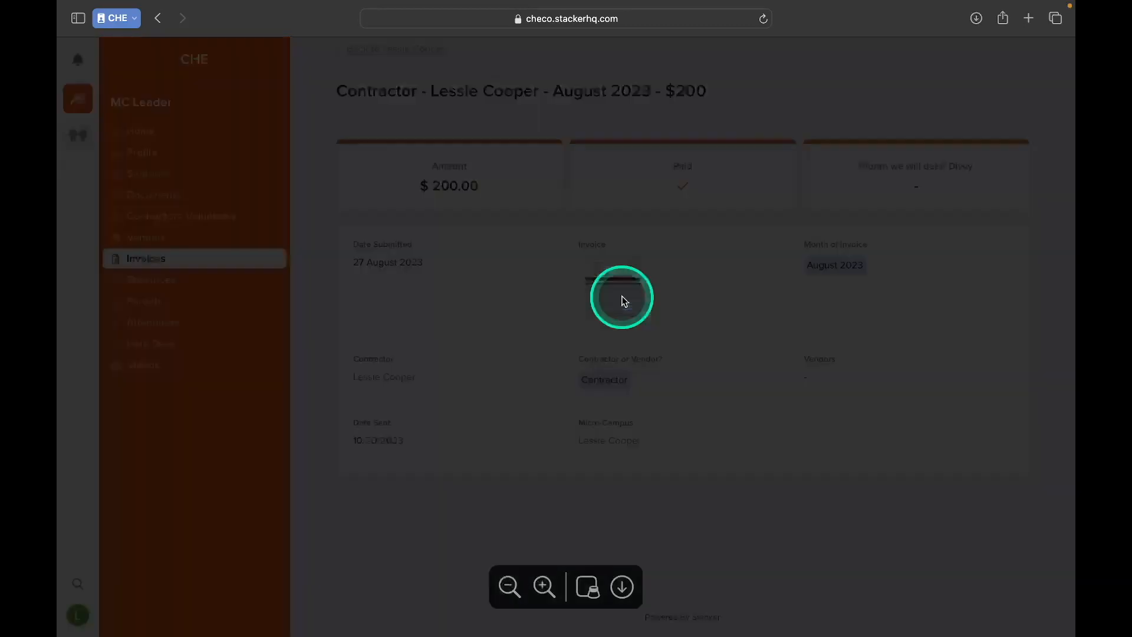
scroll(581, 399, down, 15)
scroll(581, 399, up, 15)
click(1059, 55)
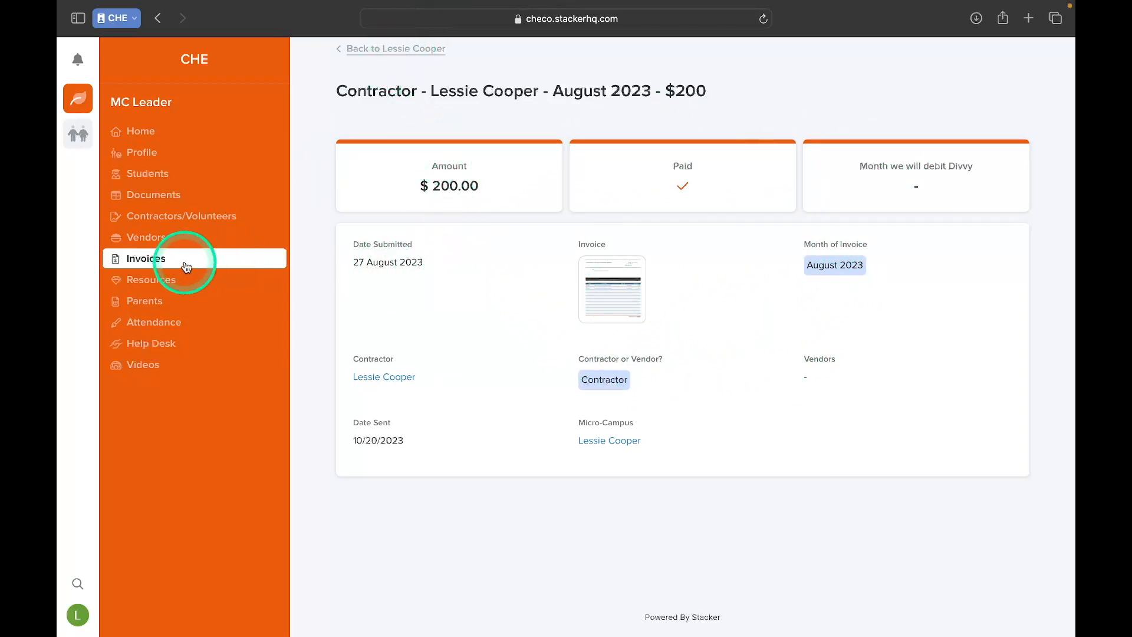
Return to the Contractors/Volunteers list and open a blank form for a new entry.
click(412, 47)
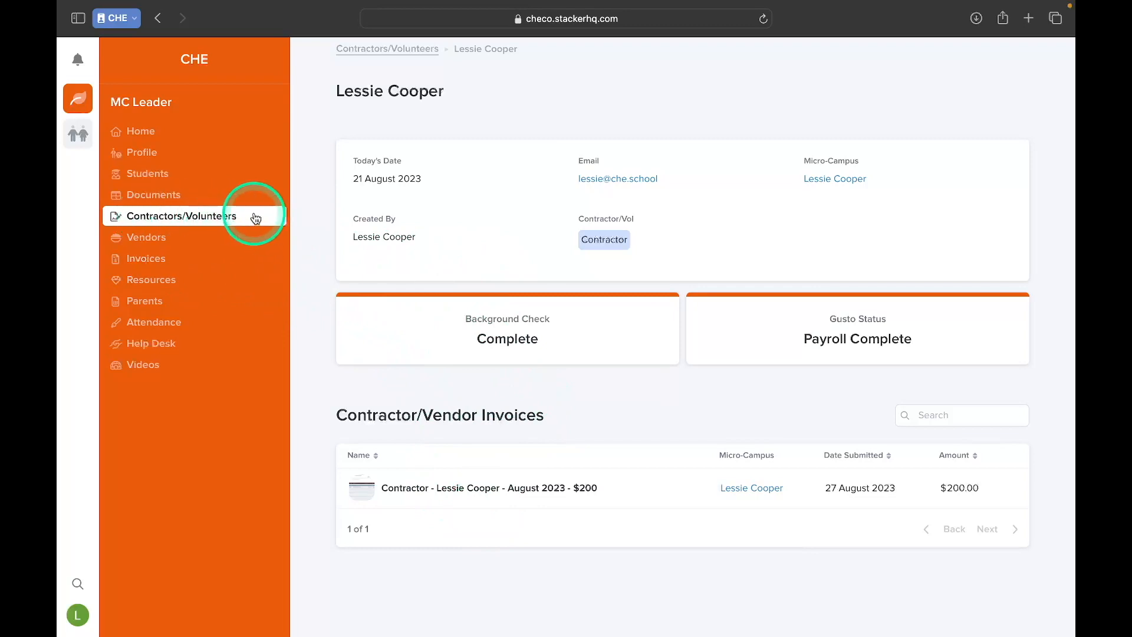
click(396, 53)
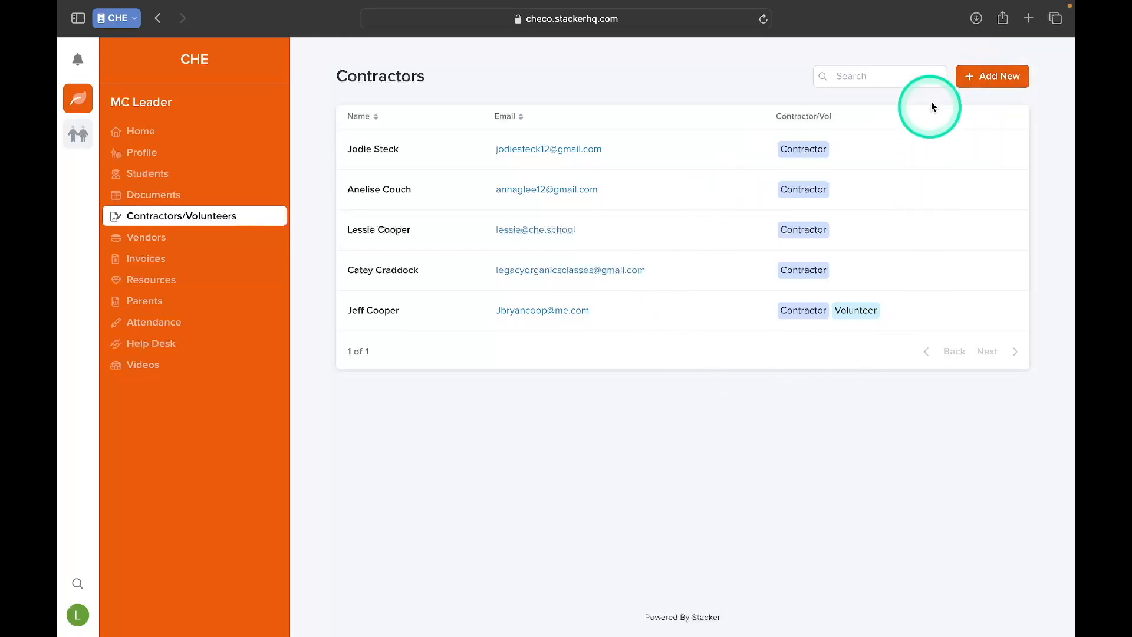
click(986, 81)
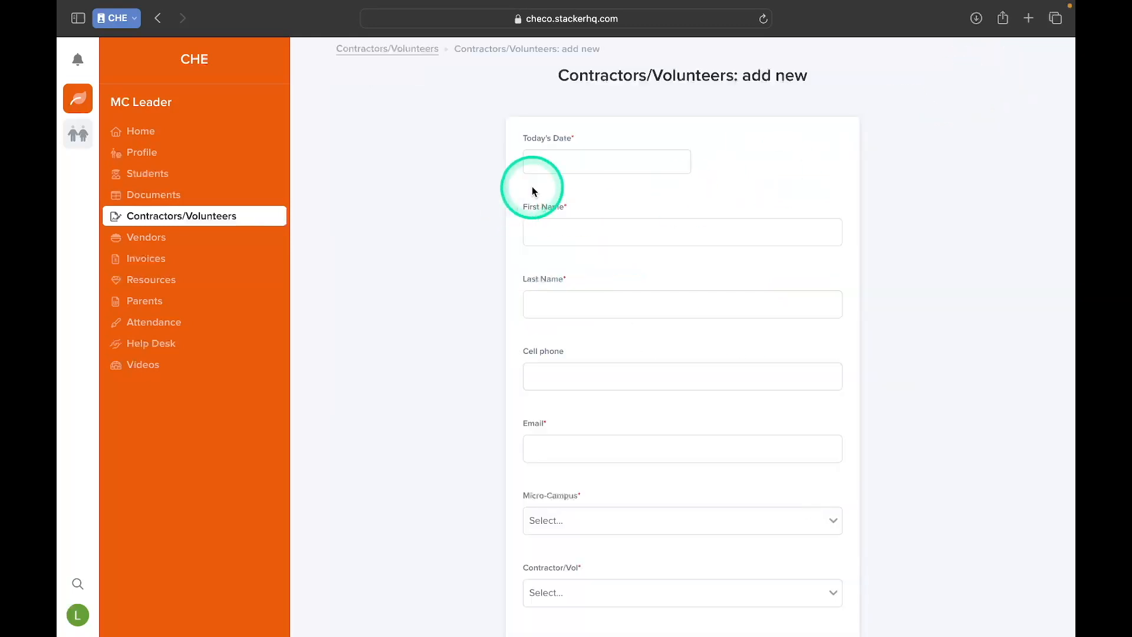
Review the fields of the new contractor/volunteer form and go back to the list without saving.
scroll(556, 171, down, 4)
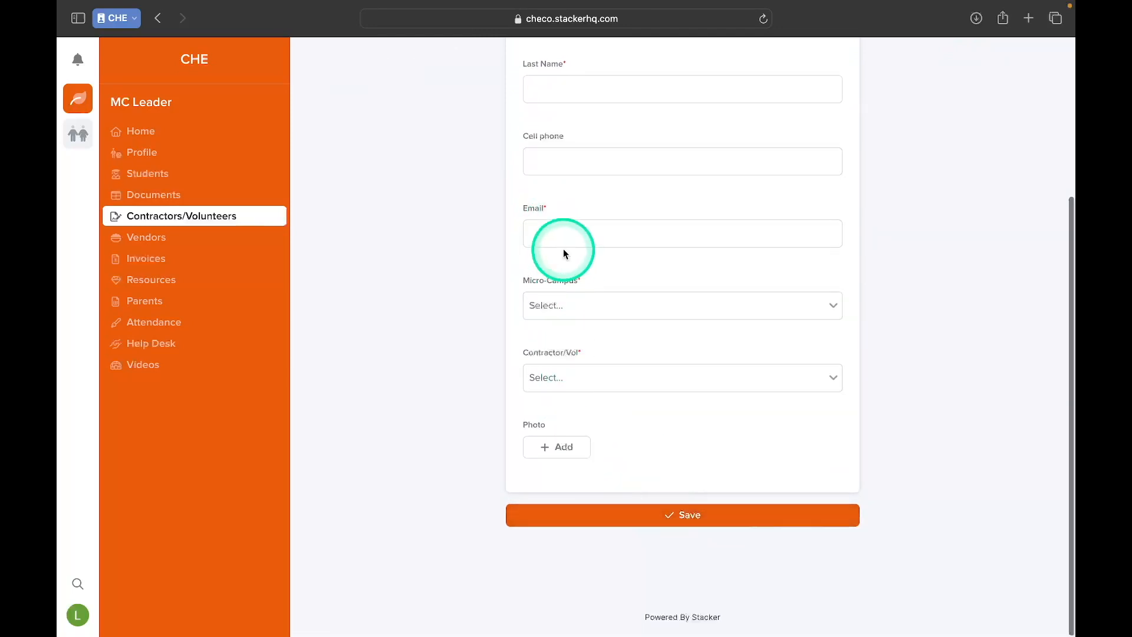
scroll(530, 232, up, 4)
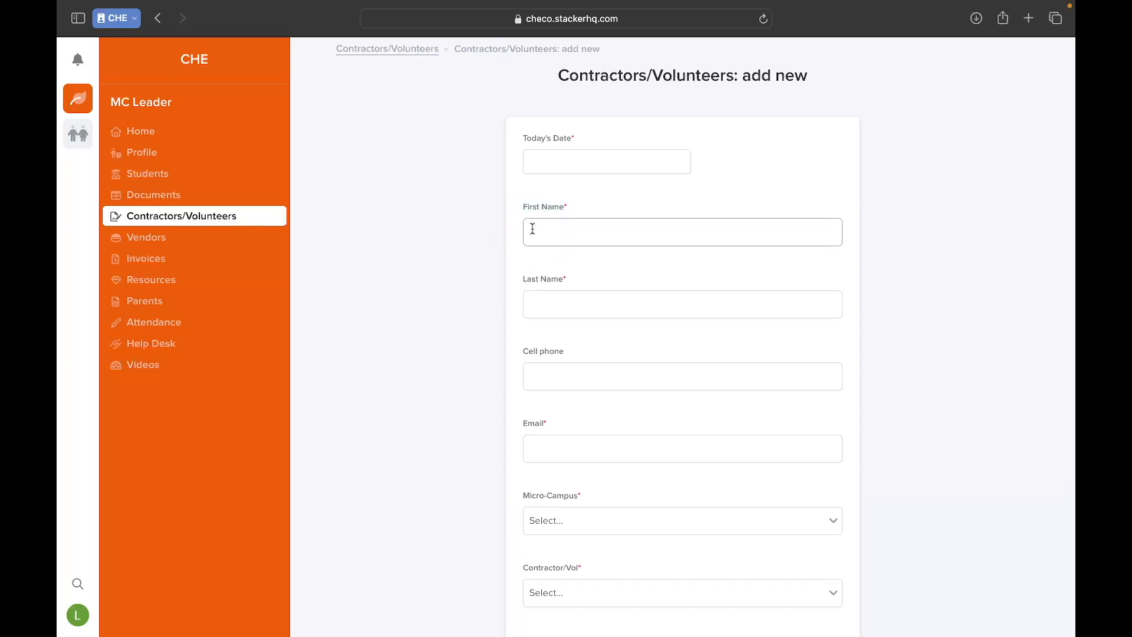
click(766, 185)
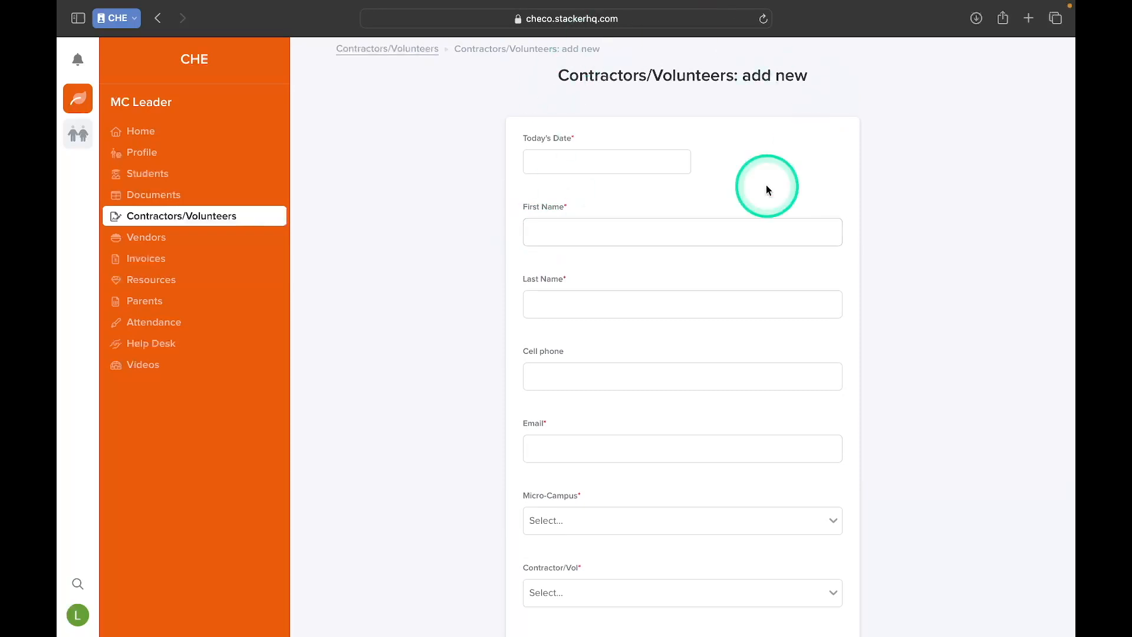
click(643, 108)
scroll(499, 180, down, 3)
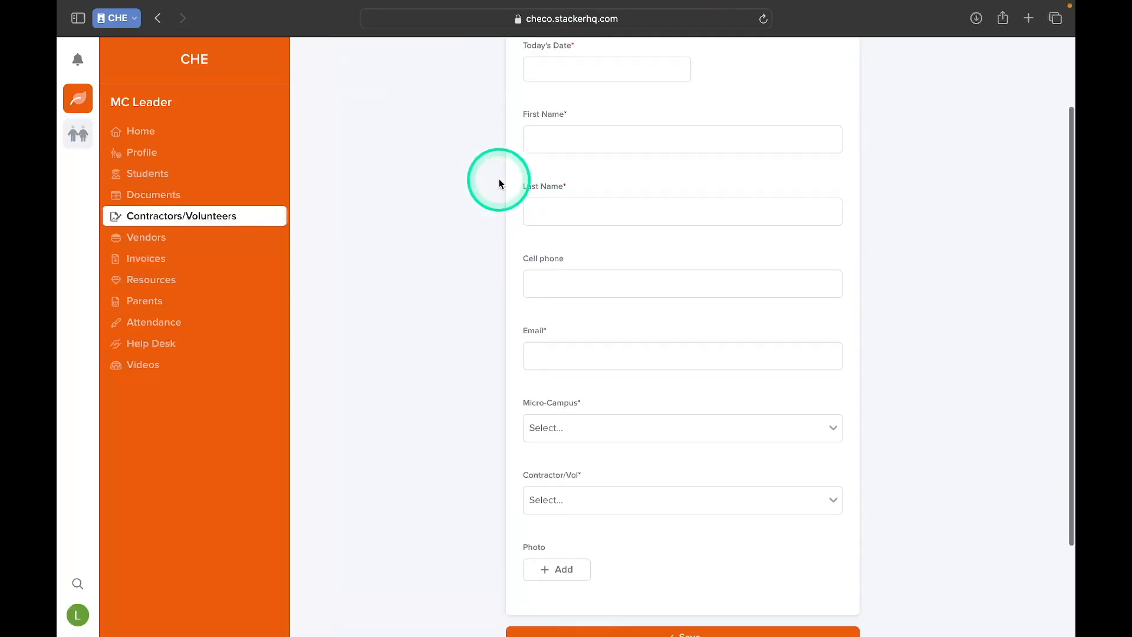
scroll(498, 180, up, 3)
click(466, 137)
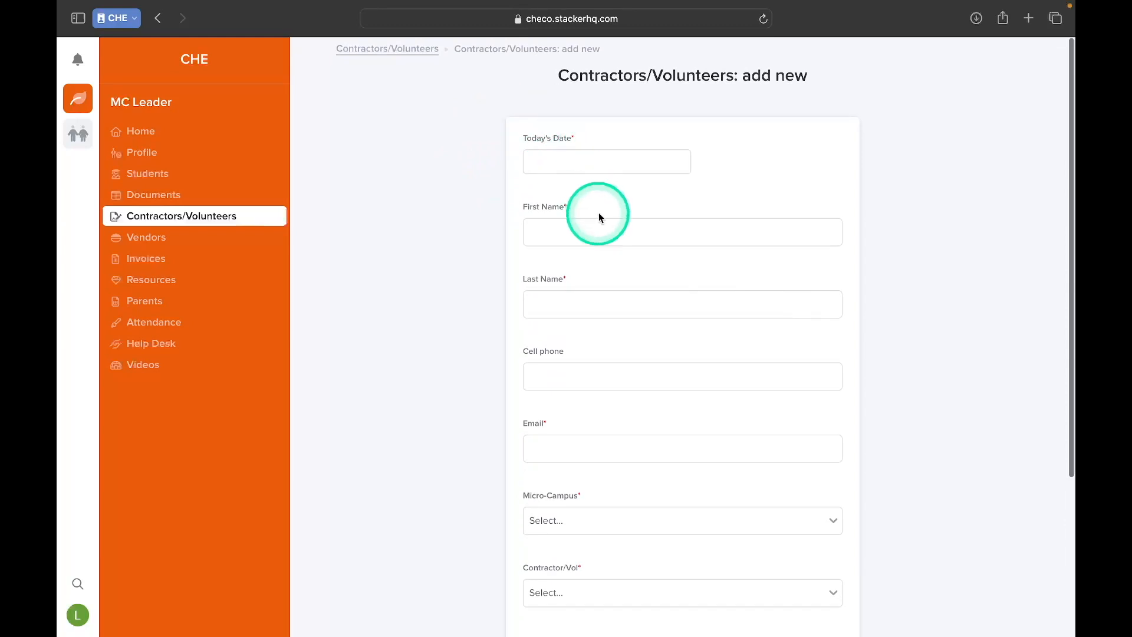
click(591, 232)
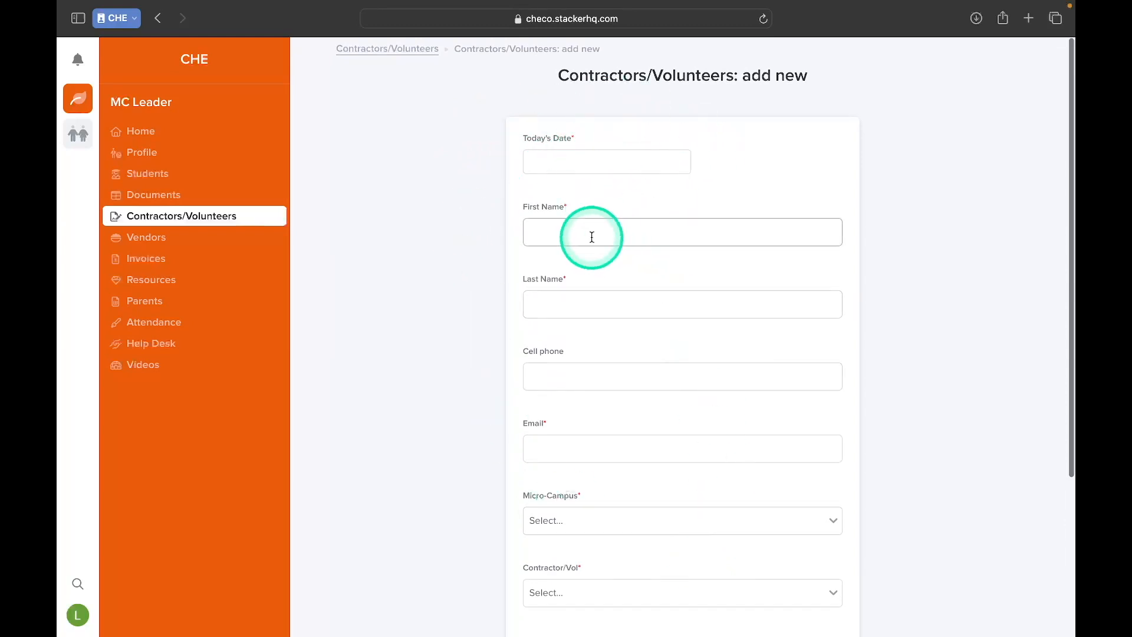
click(361, 238)
click(195, 222)
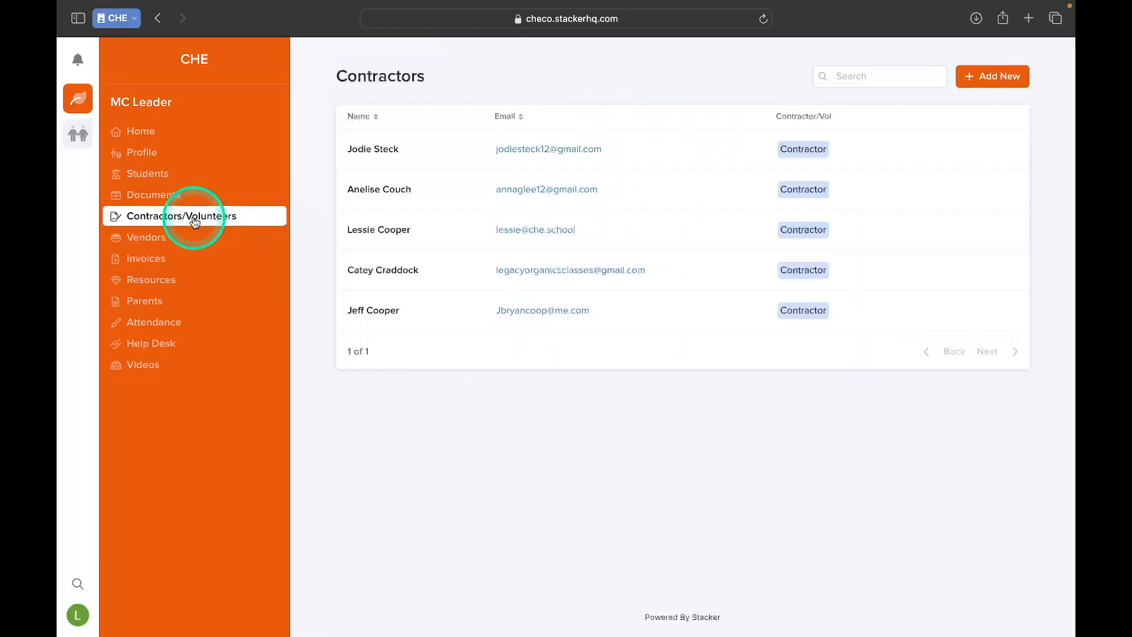
Open a blank new vendor form and review its fields down to the payment details.
click(130, 246)
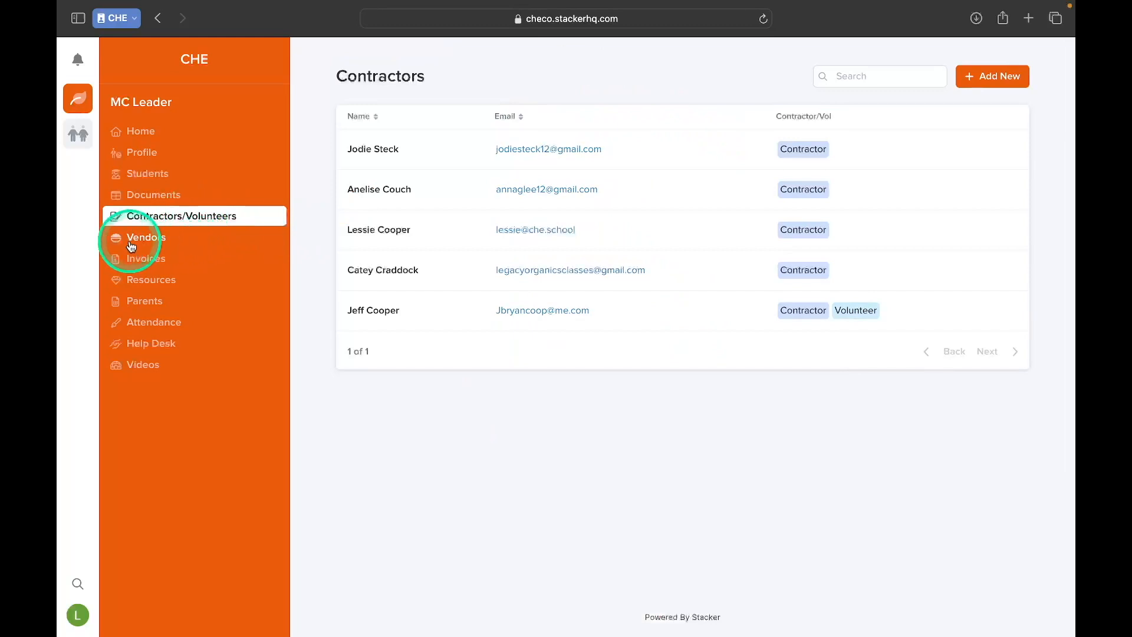
click(130, 241)
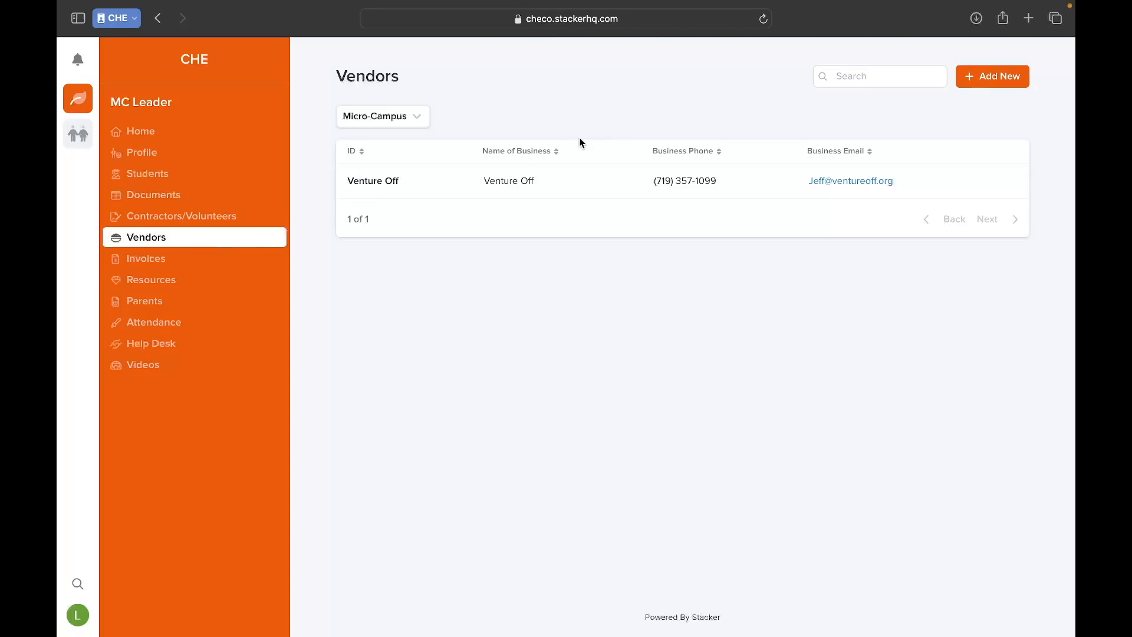
click(983, 81)
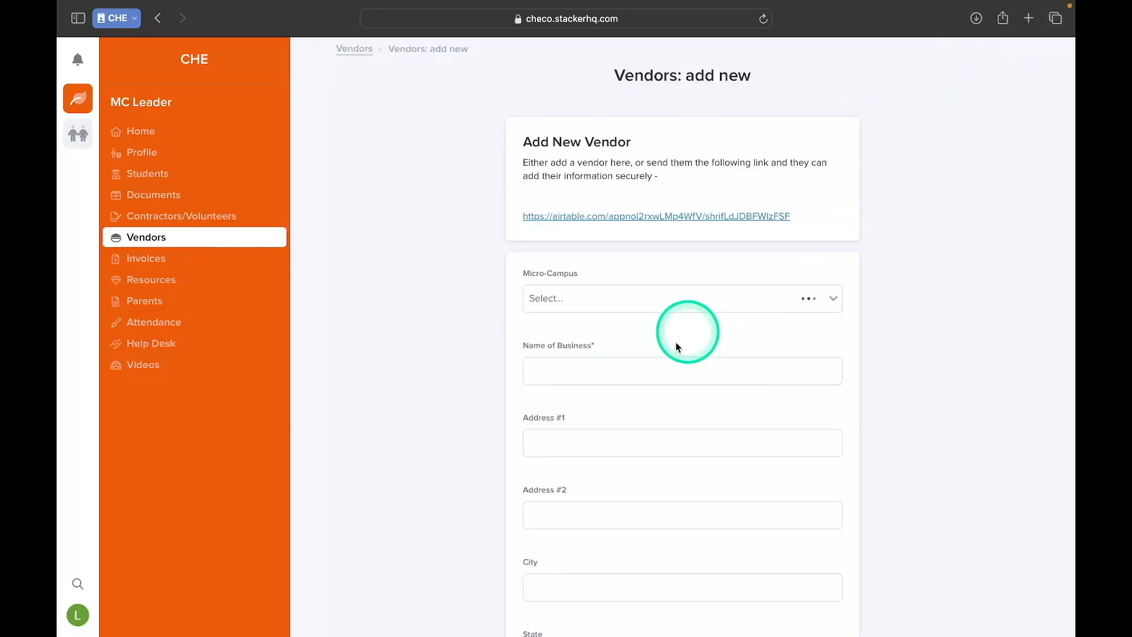
scroll(602, 400, down, 3)
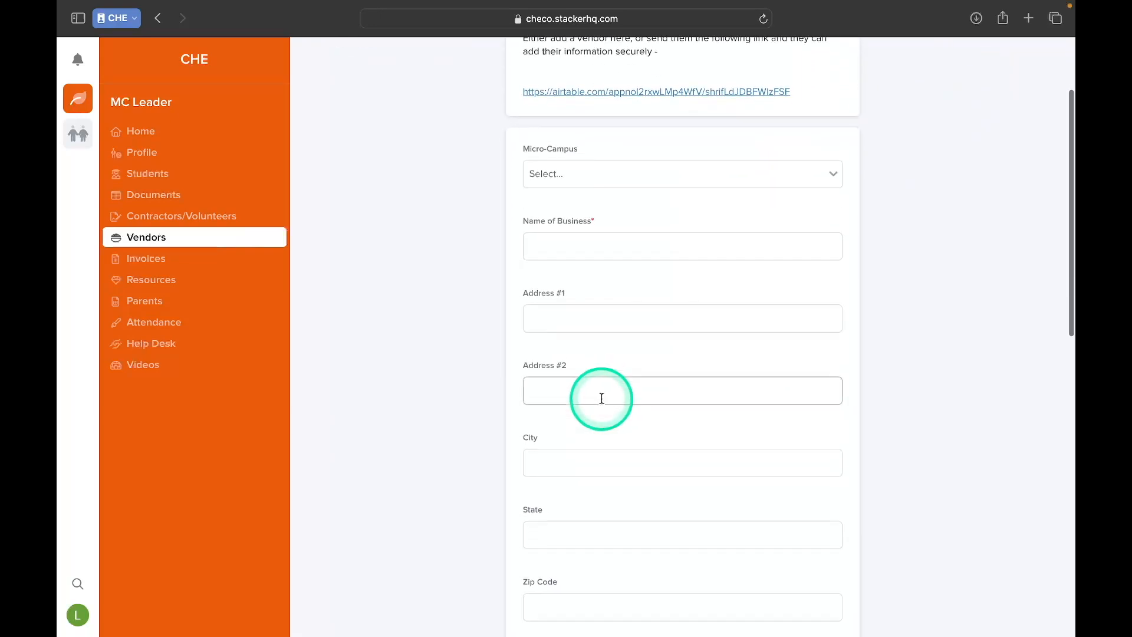
scroll(613, 377, down, 10)
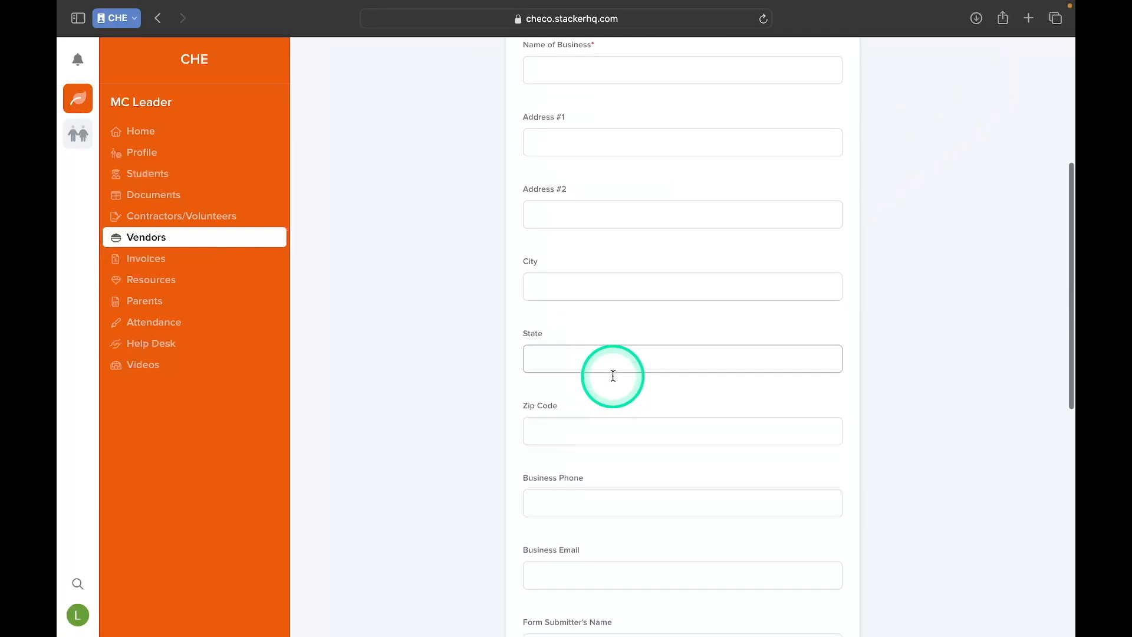
scroll(613, 378, down, 2)
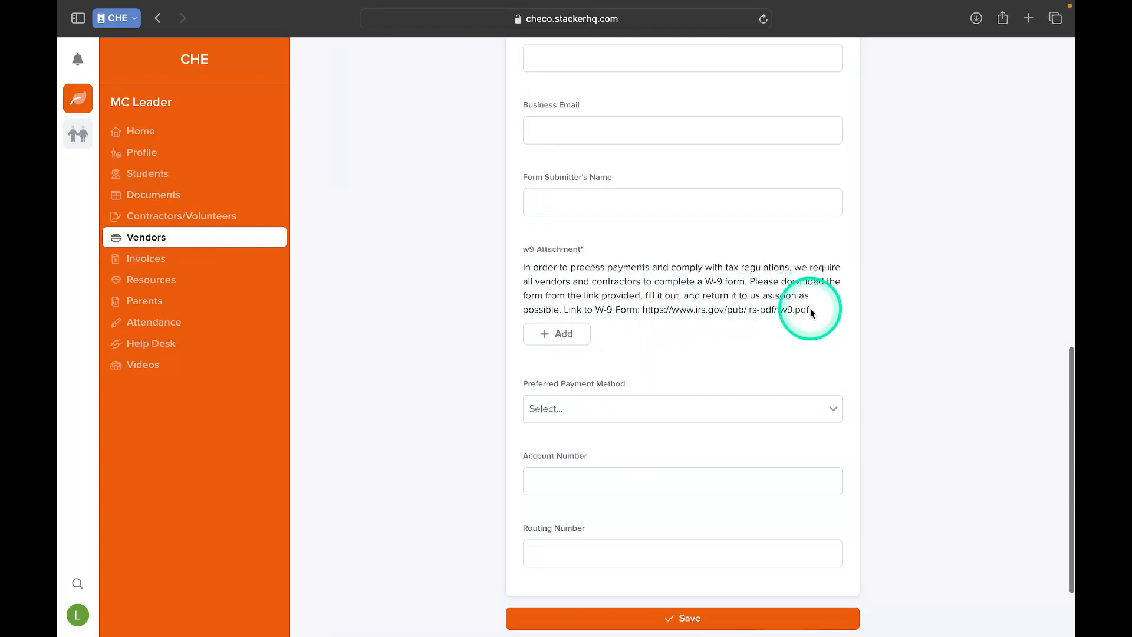
scroll(632, 354, down, 2)
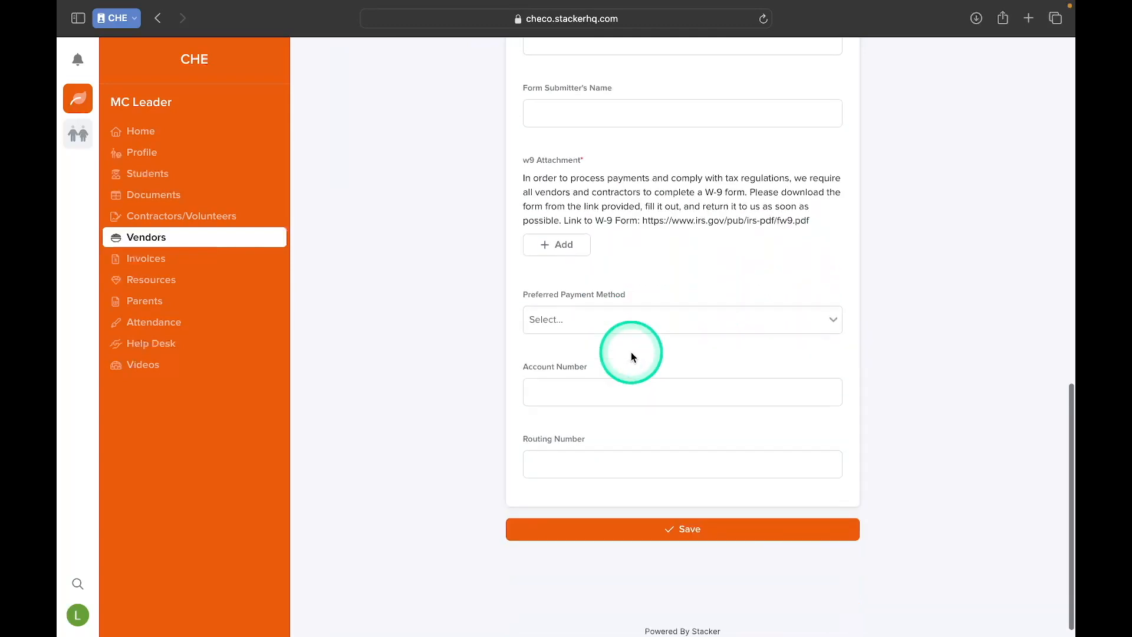
Check the Preferred Payment Method options in the new vendor form and return to the vendor list without saving.
click(642, 310)
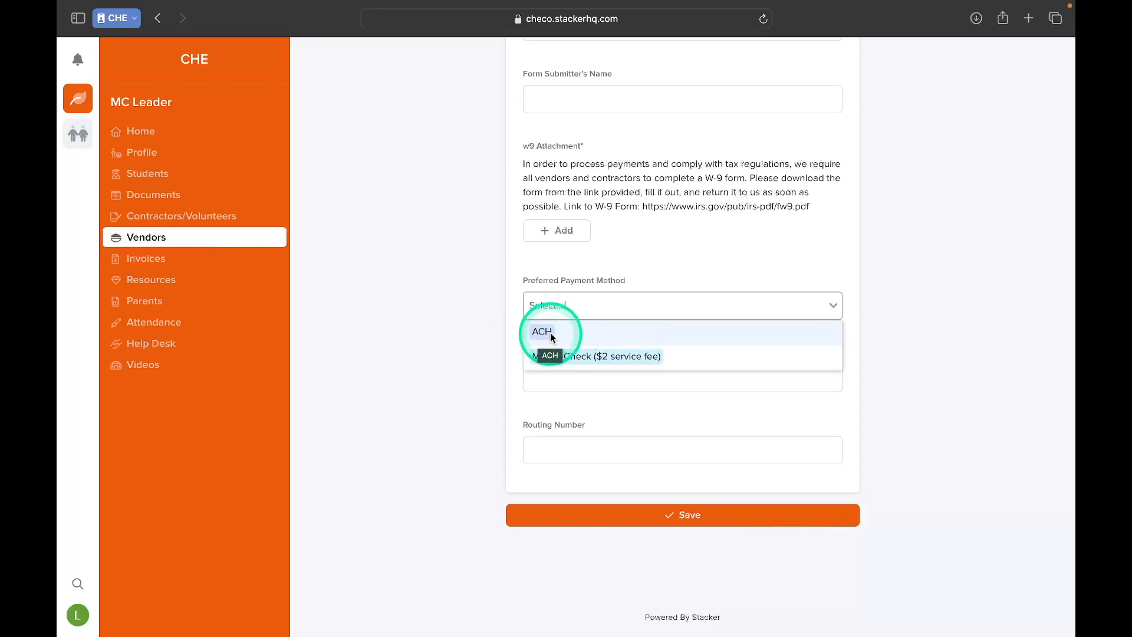
click(520, 431)
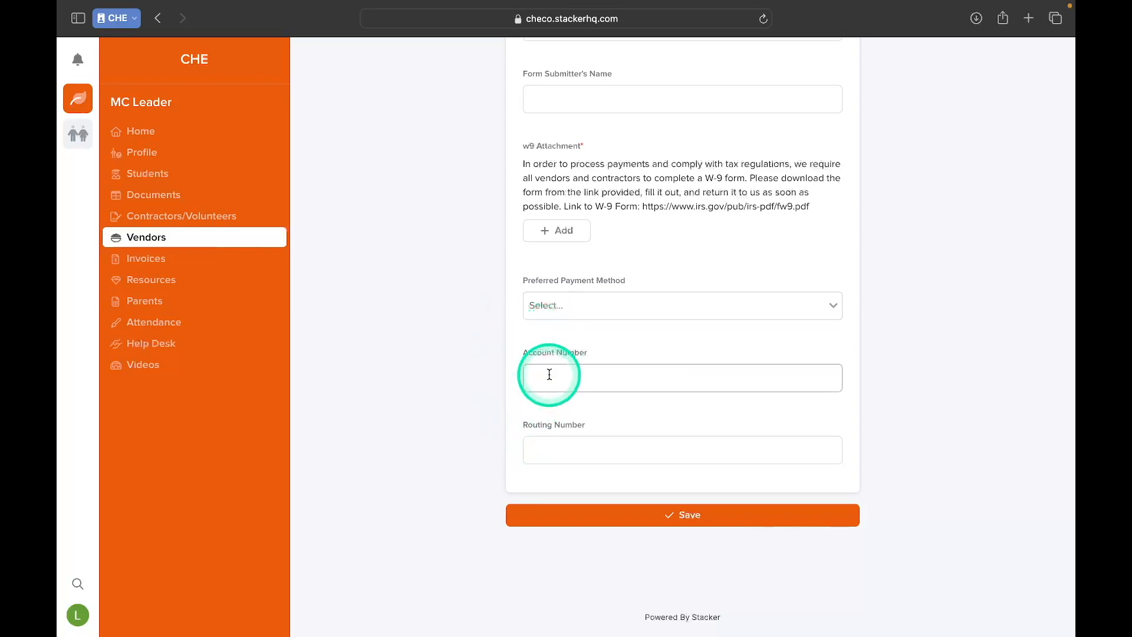
click(550, 307)
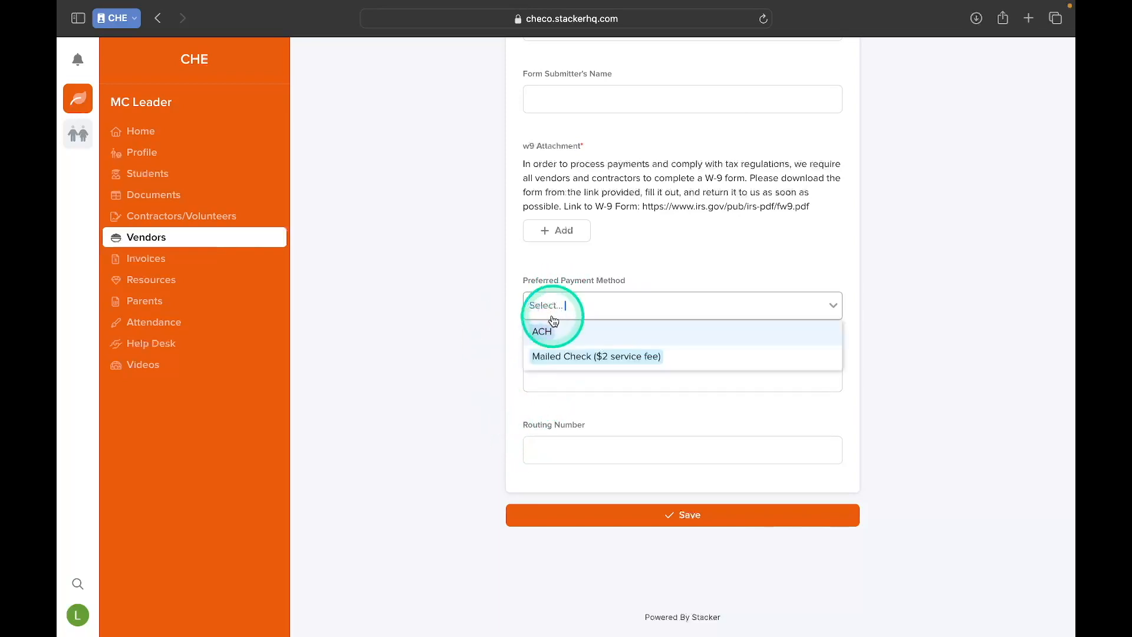
click(550, 404)
click(540, 377)
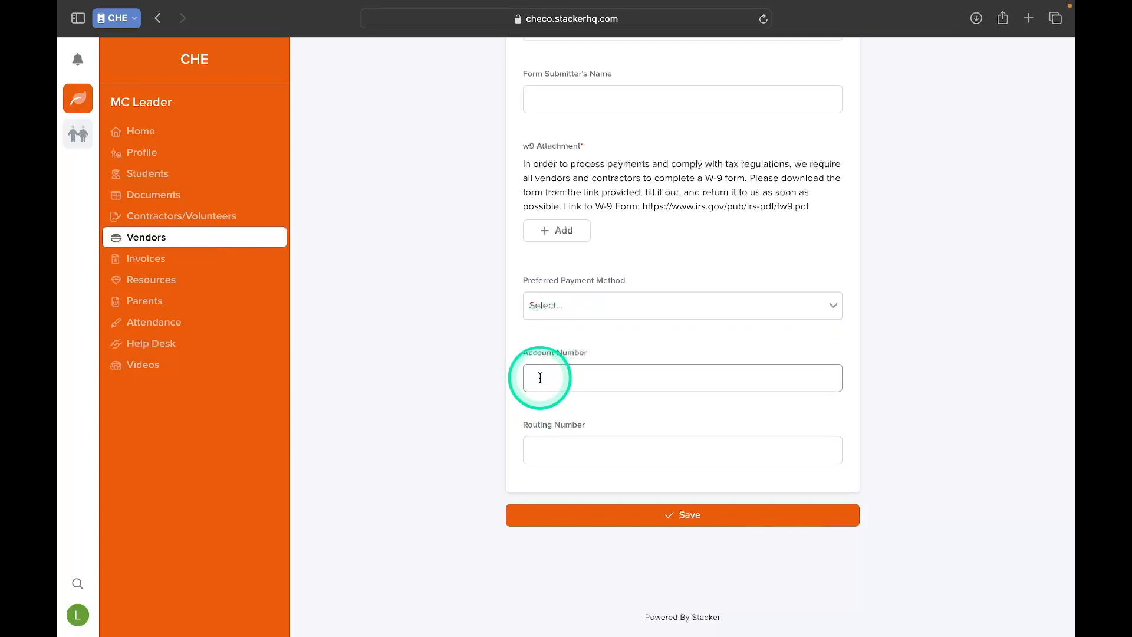
click(653, 449)
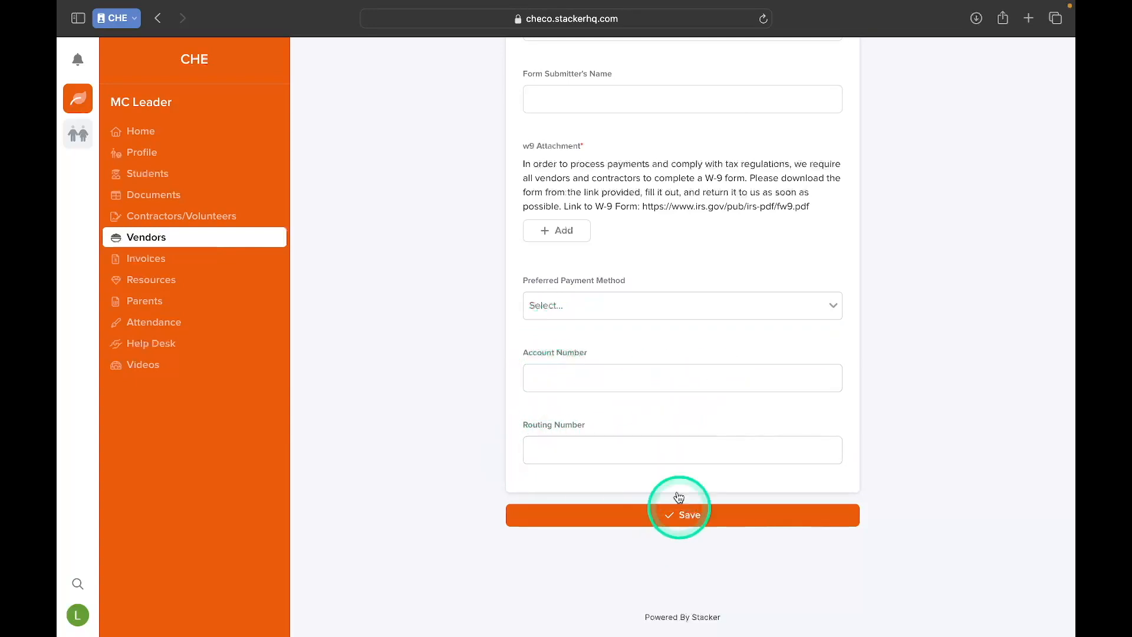
scroll(648, 351, up, 11)
scroll(647, 351, up, 3)
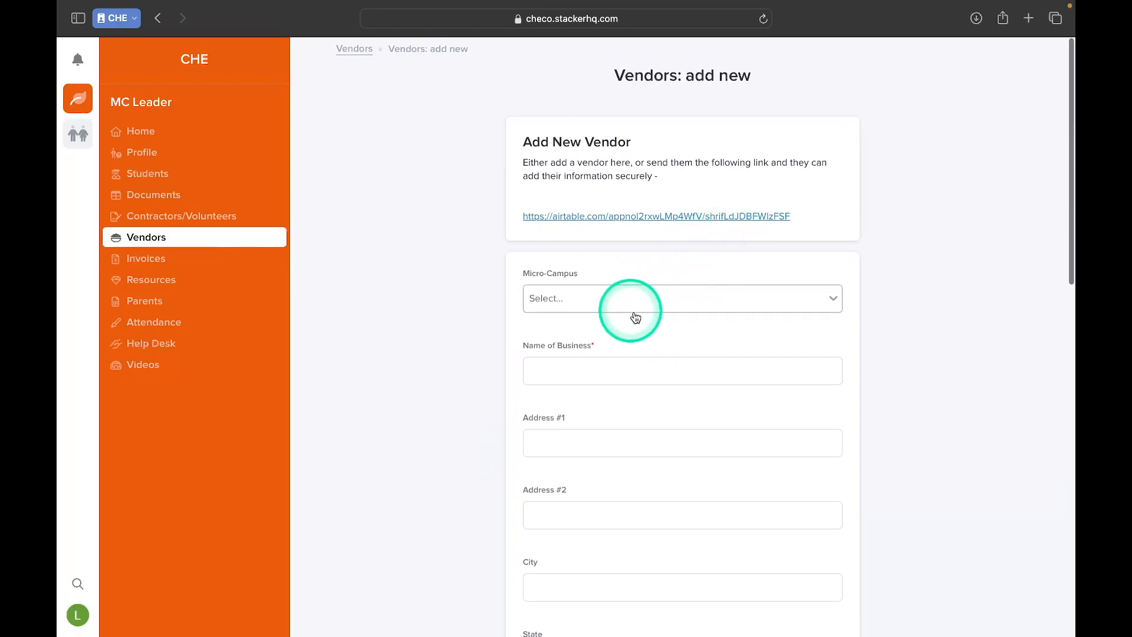
click(345, 57)
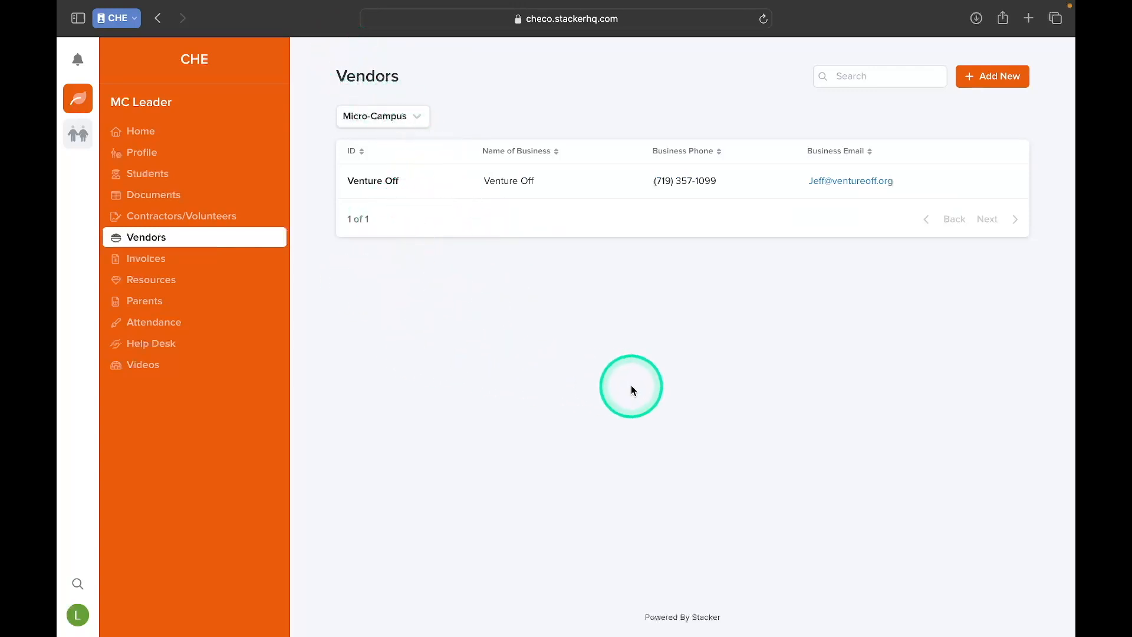
Open the Venture Off vendor record and view its W-9 attachment.
click(377, 180)
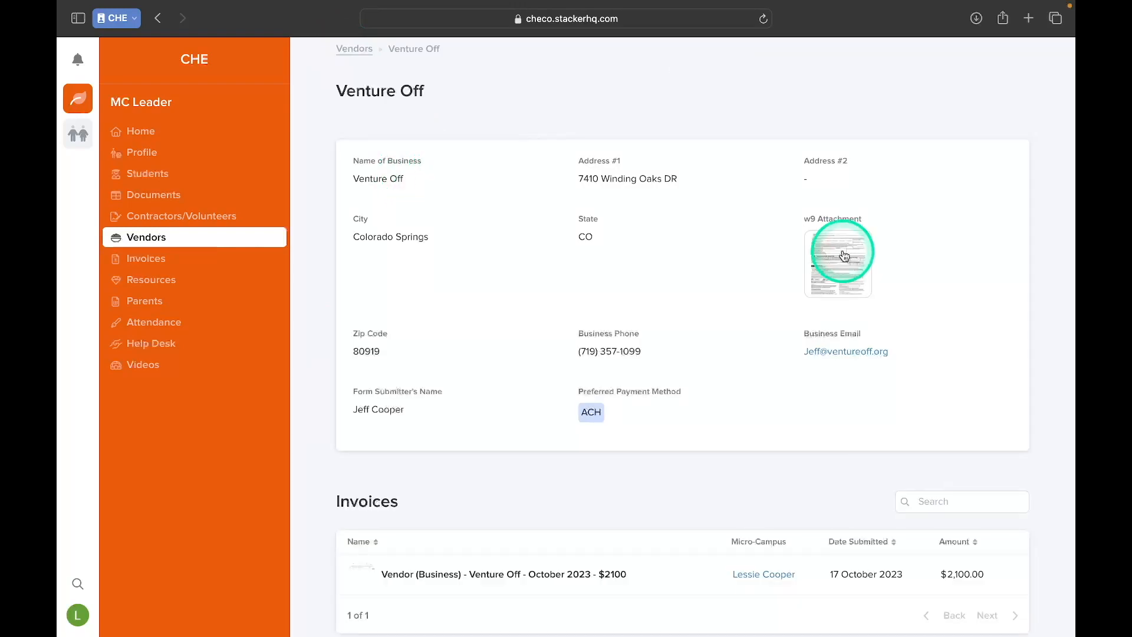
click(844, 255)
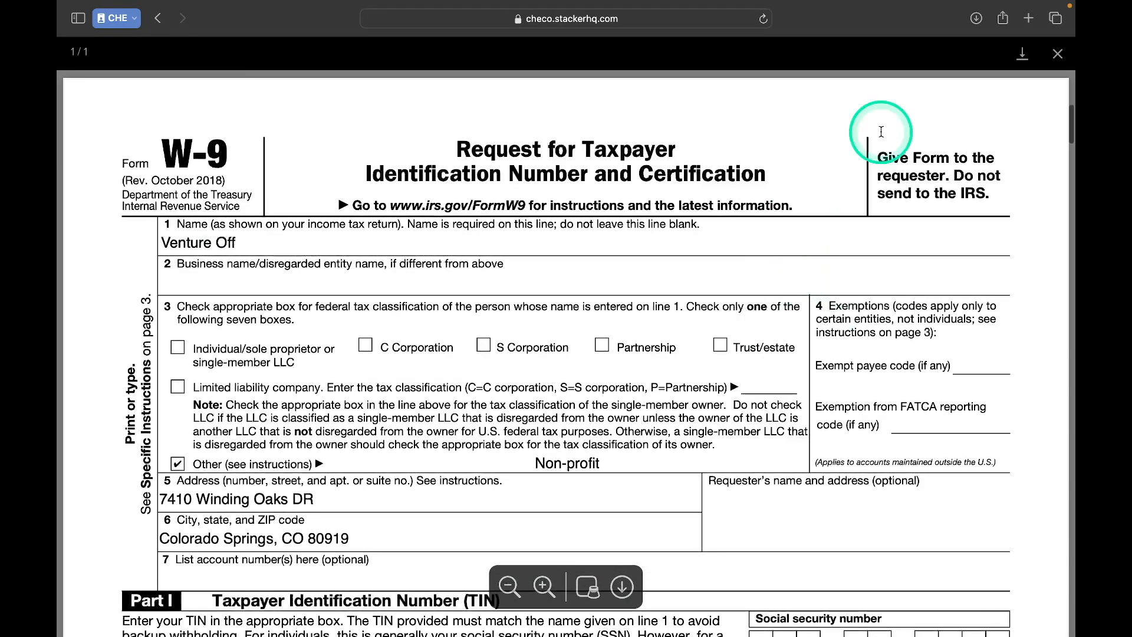
click(1057, 54)
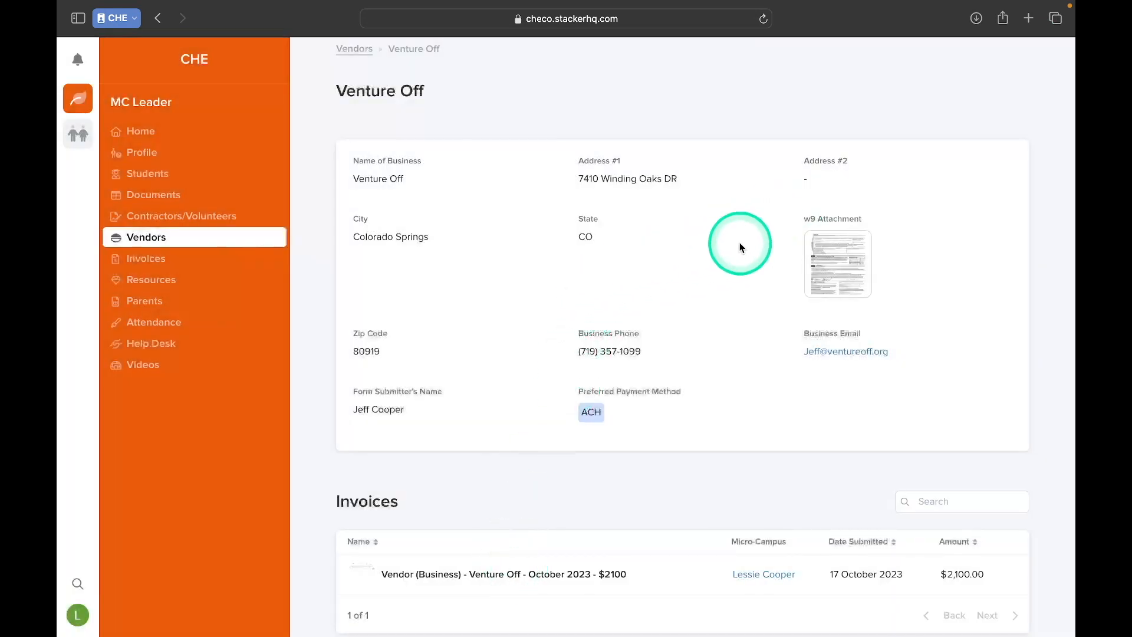
Open Venture Off's October 2023 invoice for $2100 and go to the Invoices section.
scroll(739, 245, down, 3)
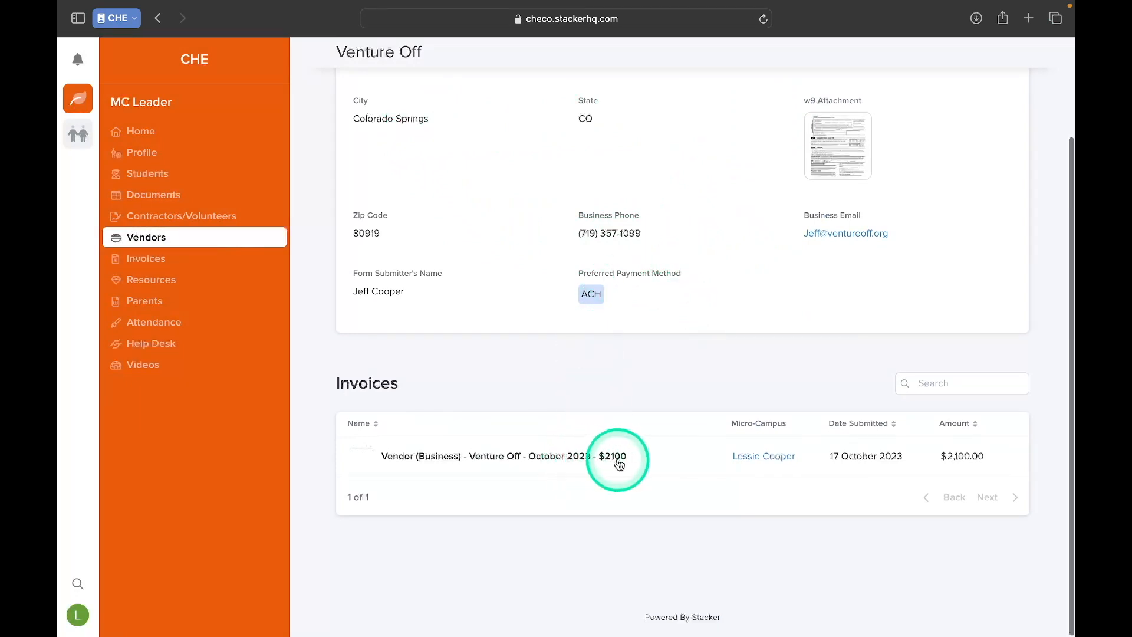
scroll(608, 463, up, 3)
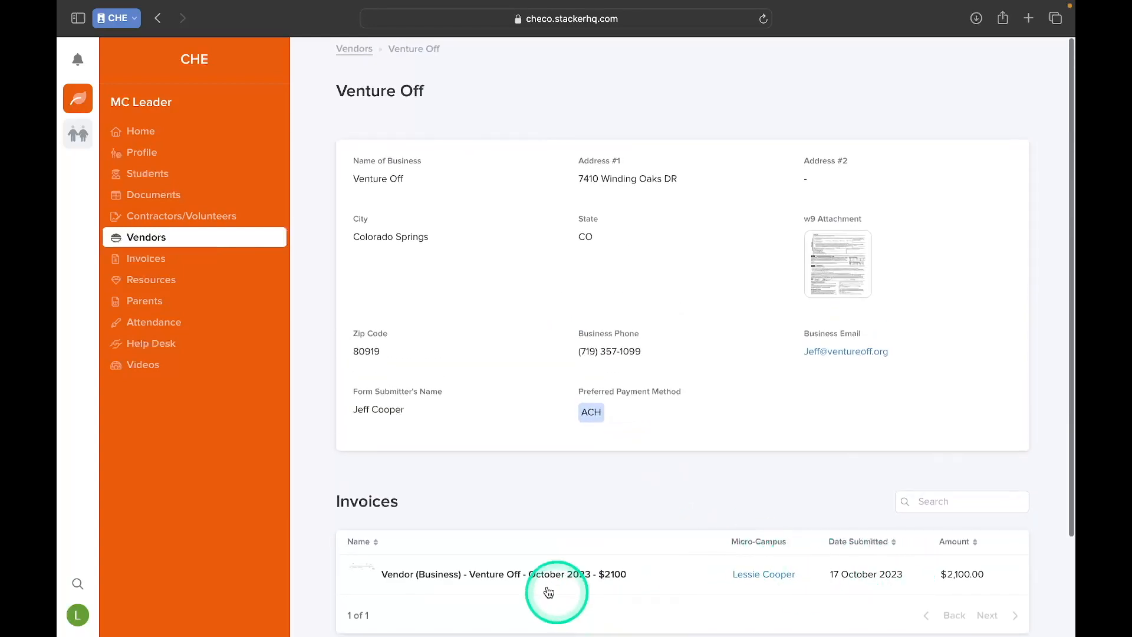
click(488, 576)
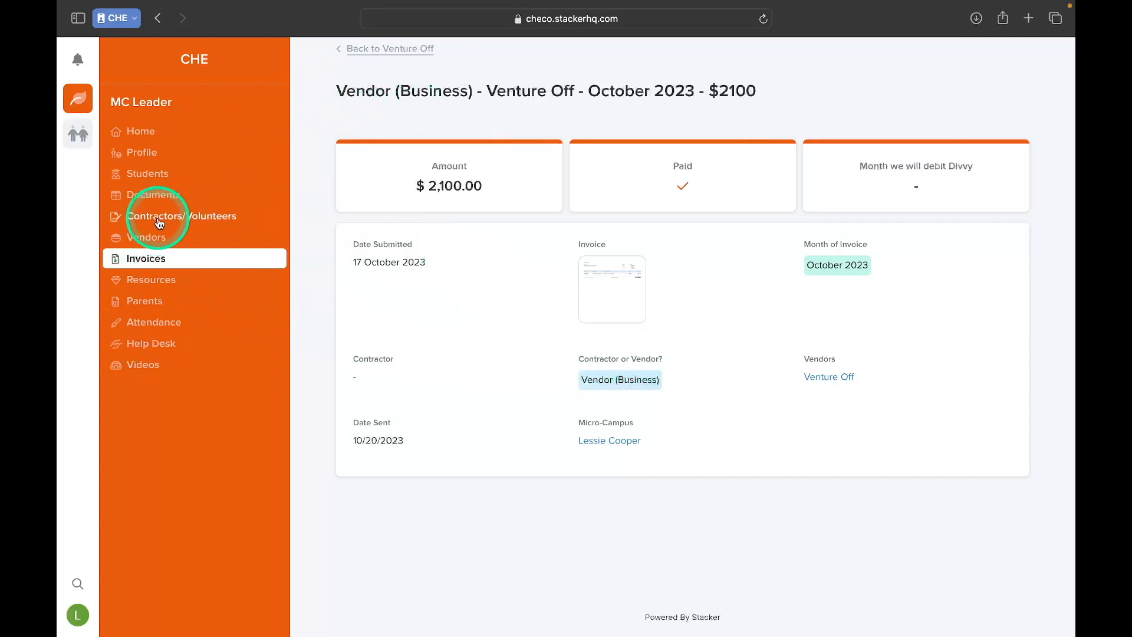
click(199, 266)
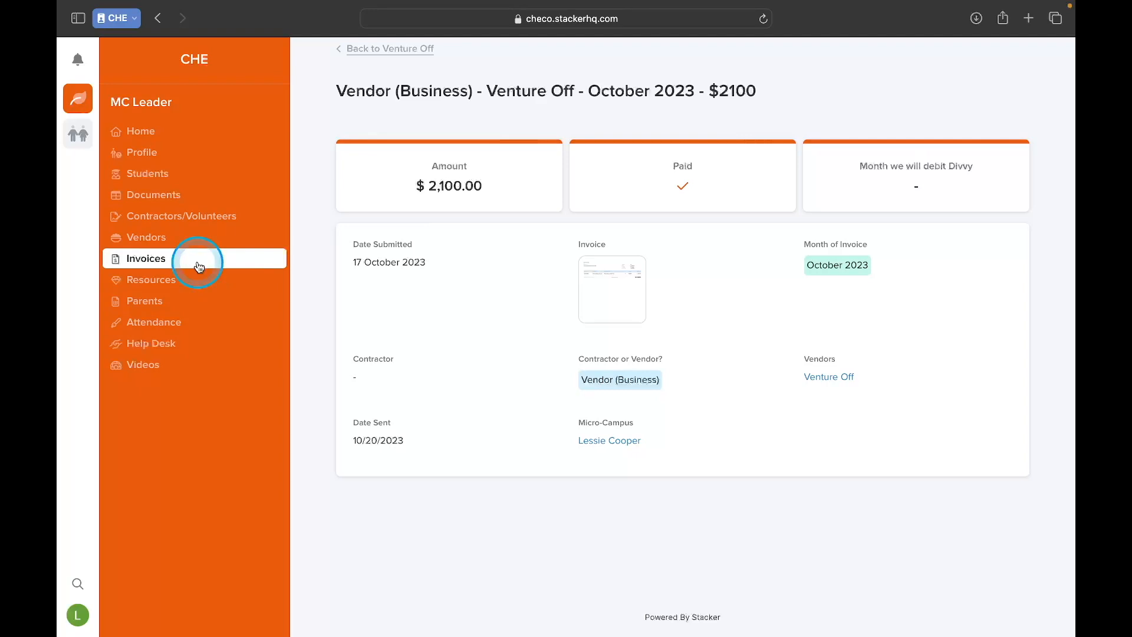
Look over the invoice list, start a new contractor/vendor invoice and select the leader's micro-campus in it.
scroll(548, 334, down, 3)
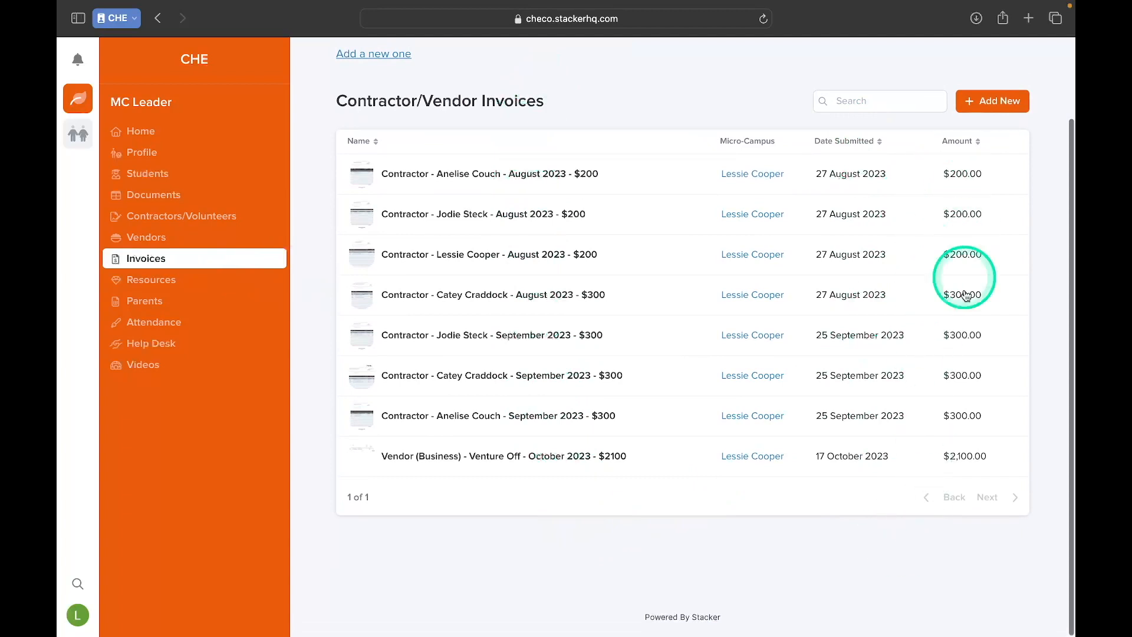
scroll(454, 228, up, 3)
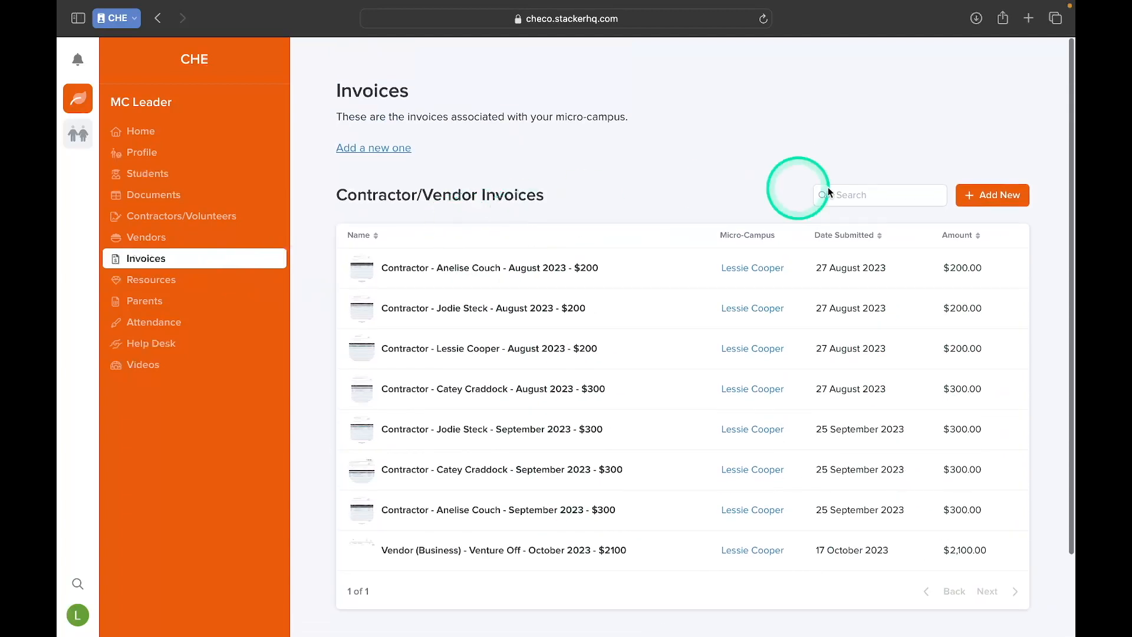
click(1002, 194)
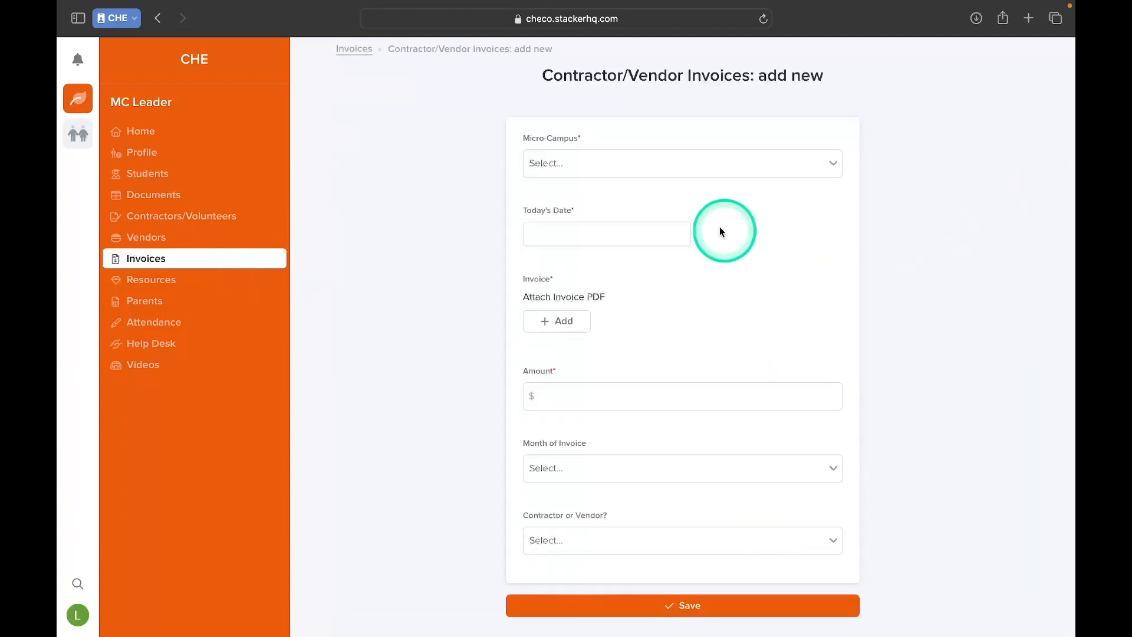
scroll(683, 223, down, 1)
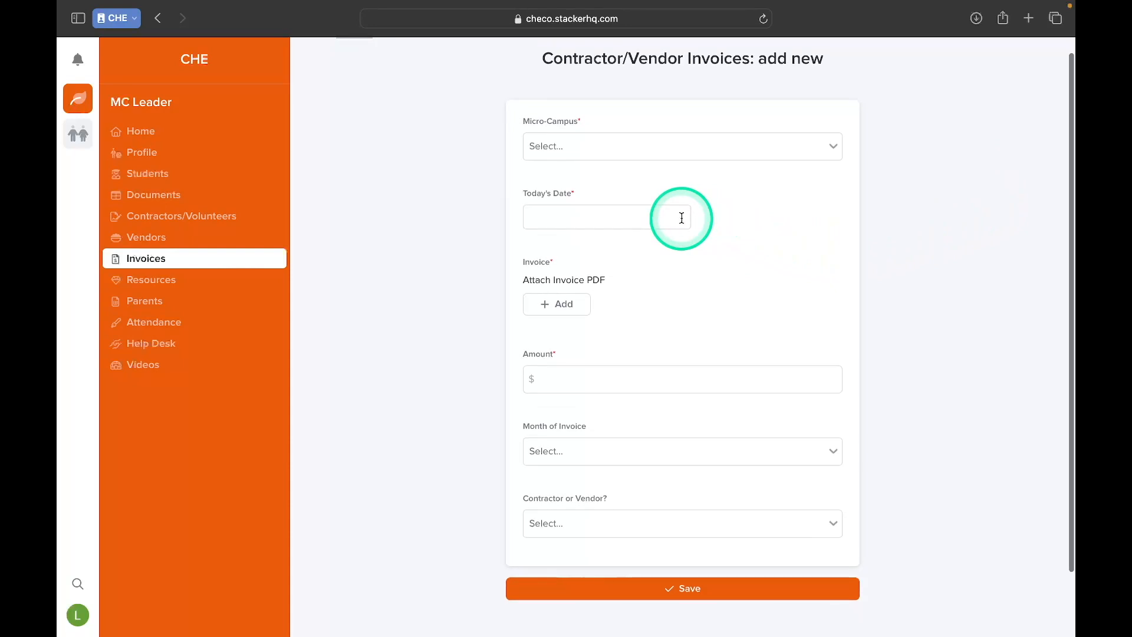
click(698, 149)
click(650, 183)
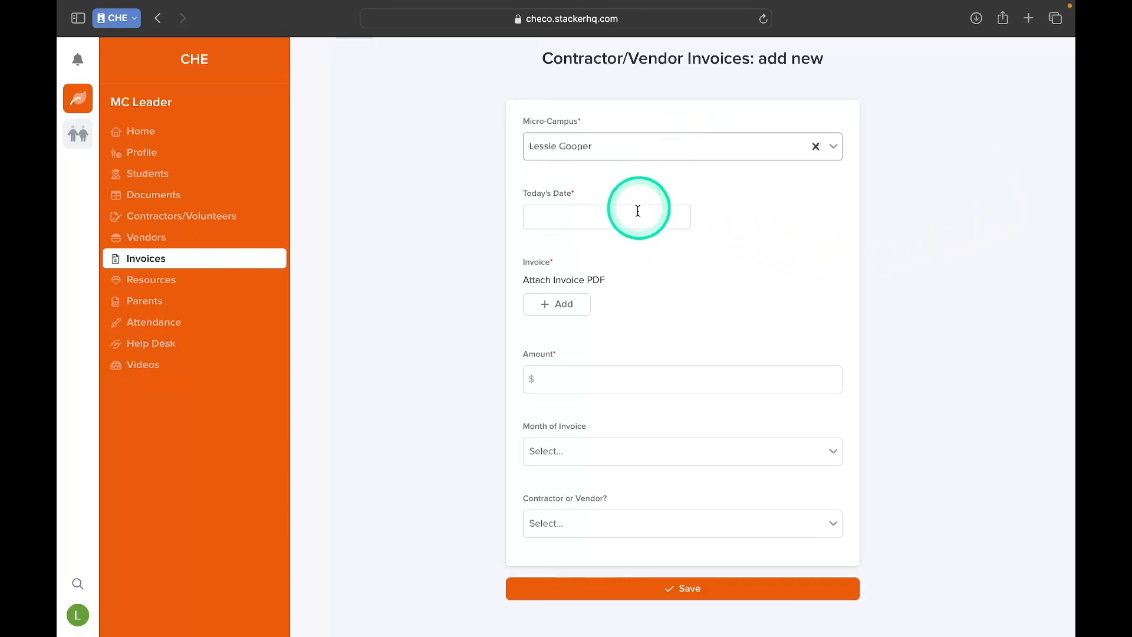
Check the Contractor or Vendor options in the new invoice form and discard the unsaved invoice.
scroll(642, 270, down, 3)
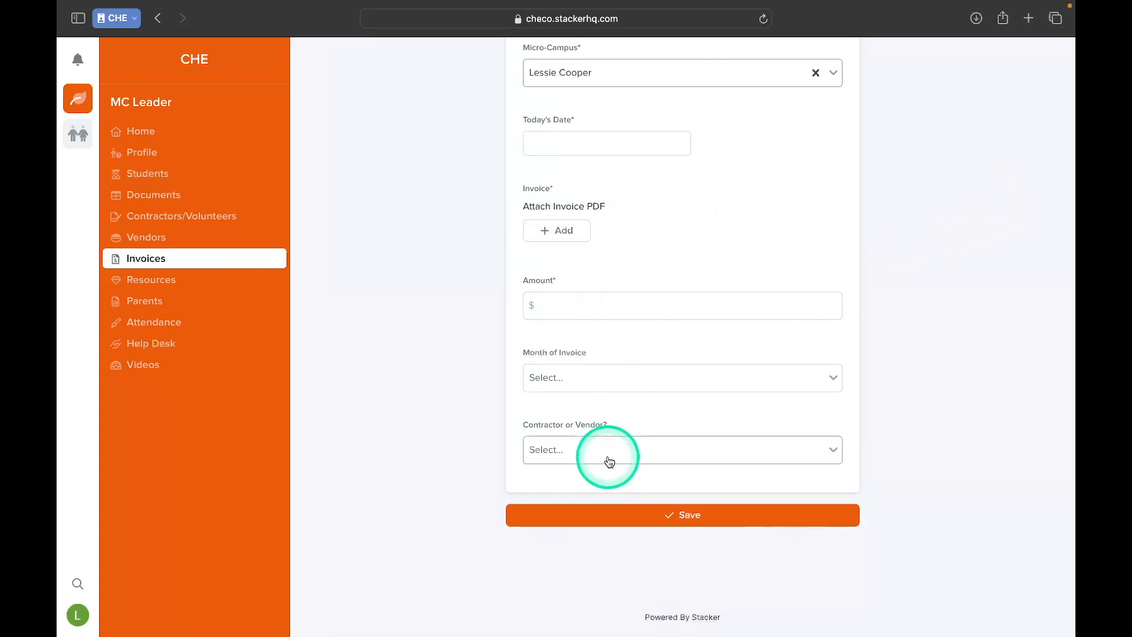
click(608, 461)
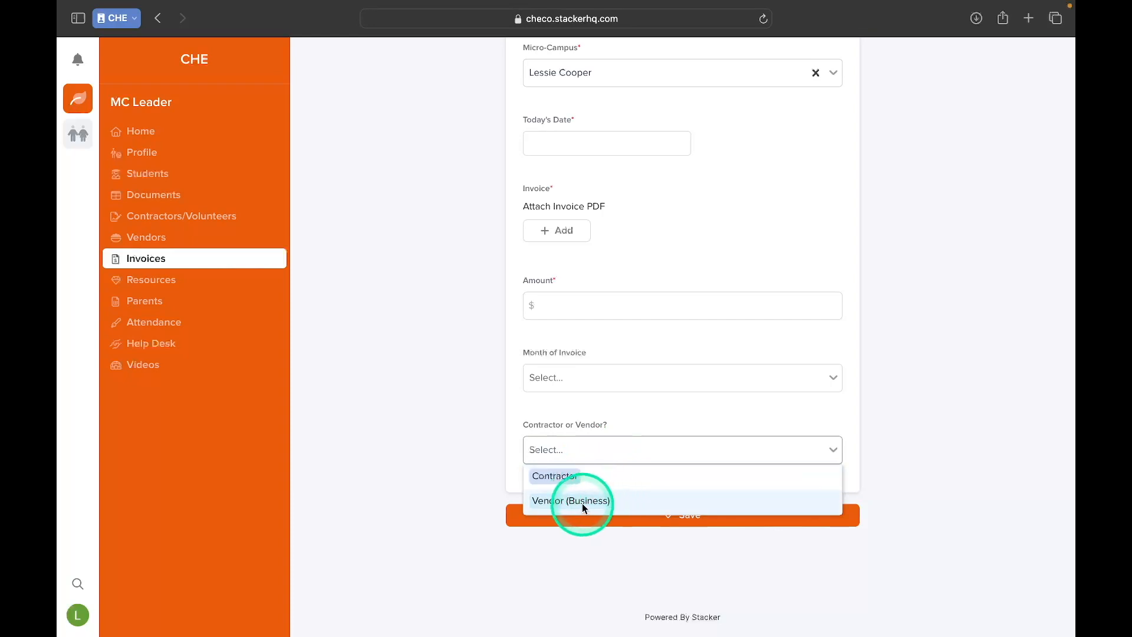
click(931, 386)
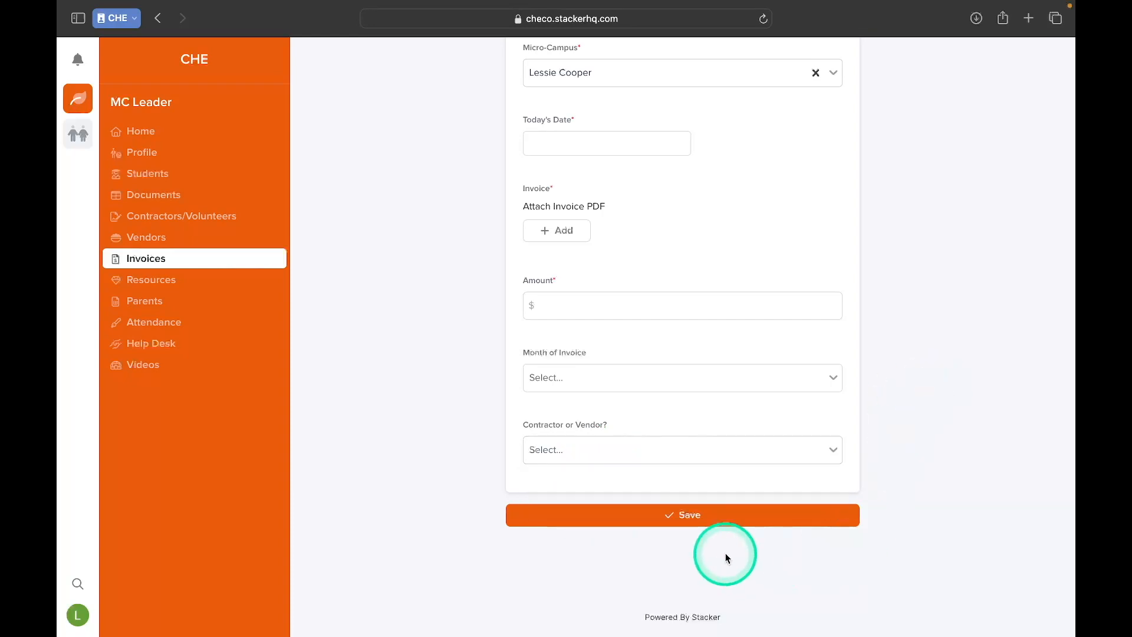
scroll(417, 214, up, 3)
click(353, 50)
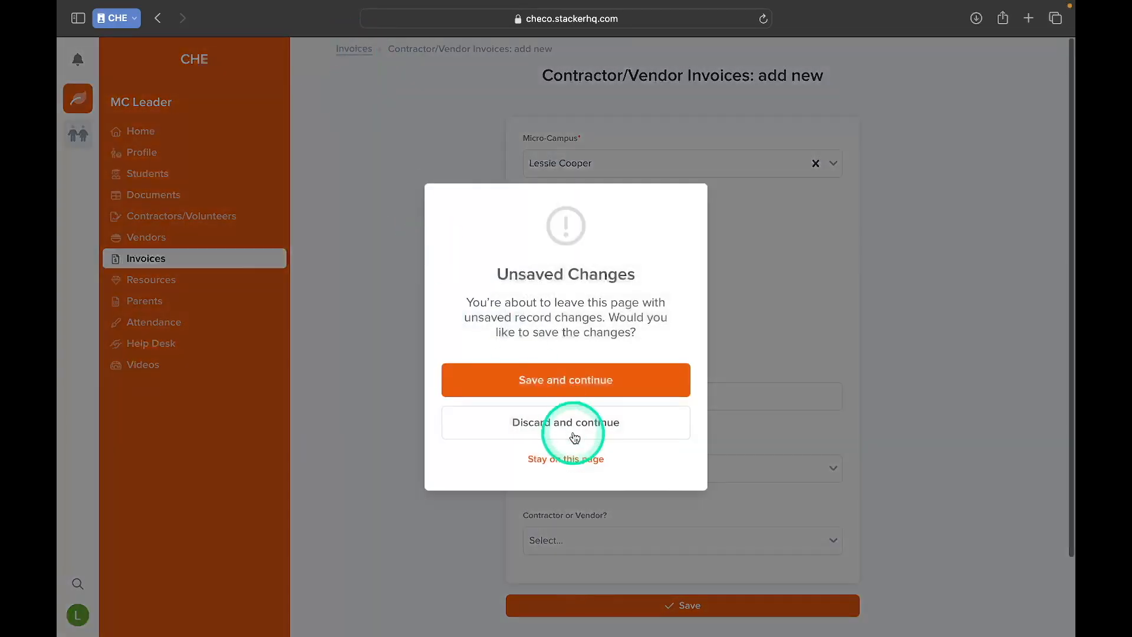
click(575, 436)
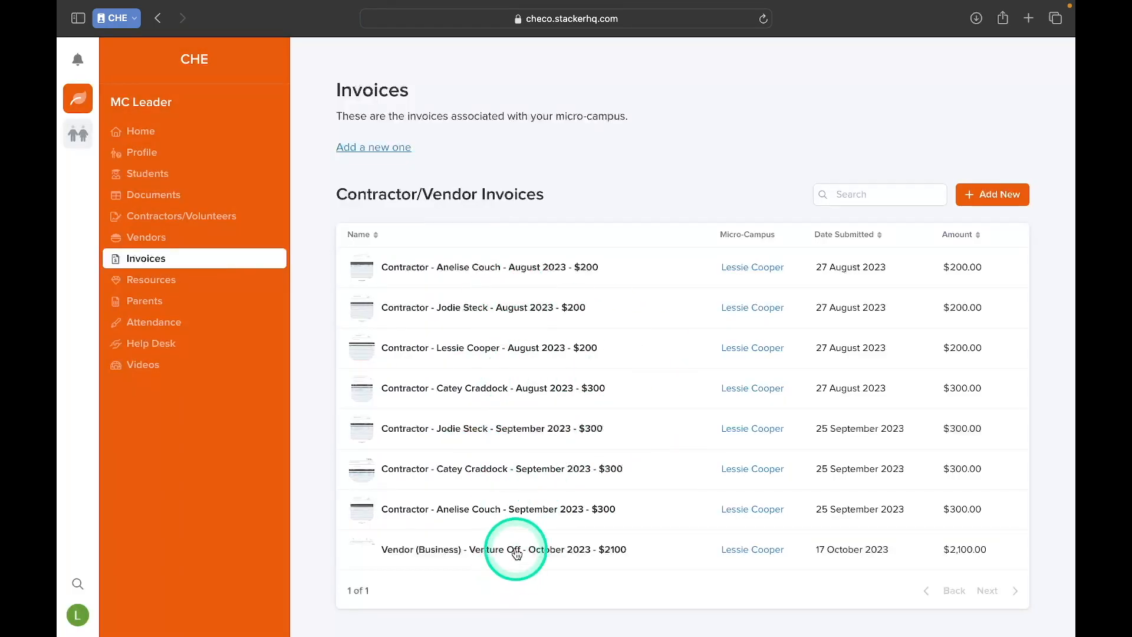
Look through the invoice list and open the micro-campus leader's own record among the contractors.
scroll(522, 549, down, 3)
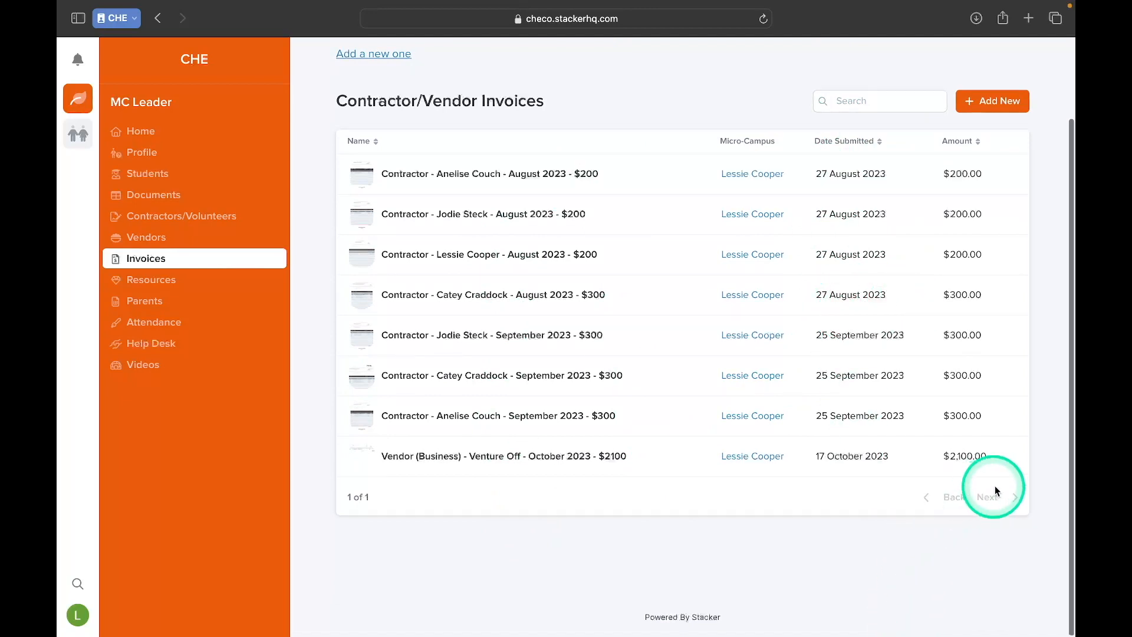
scroll(619, 308, up, 3)
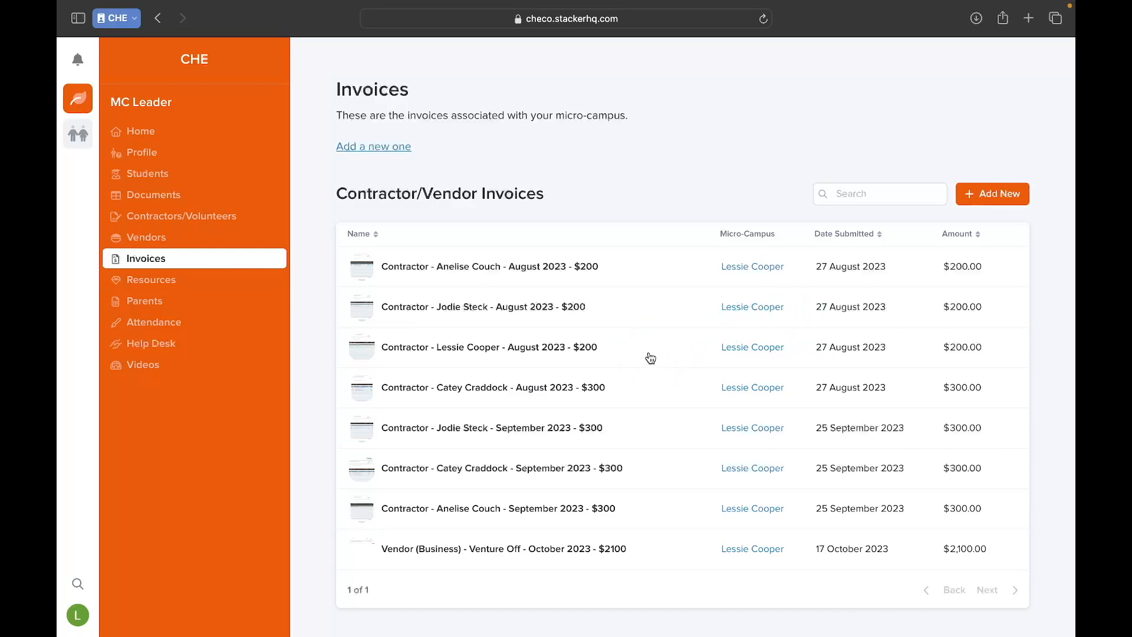
click(590, 275)
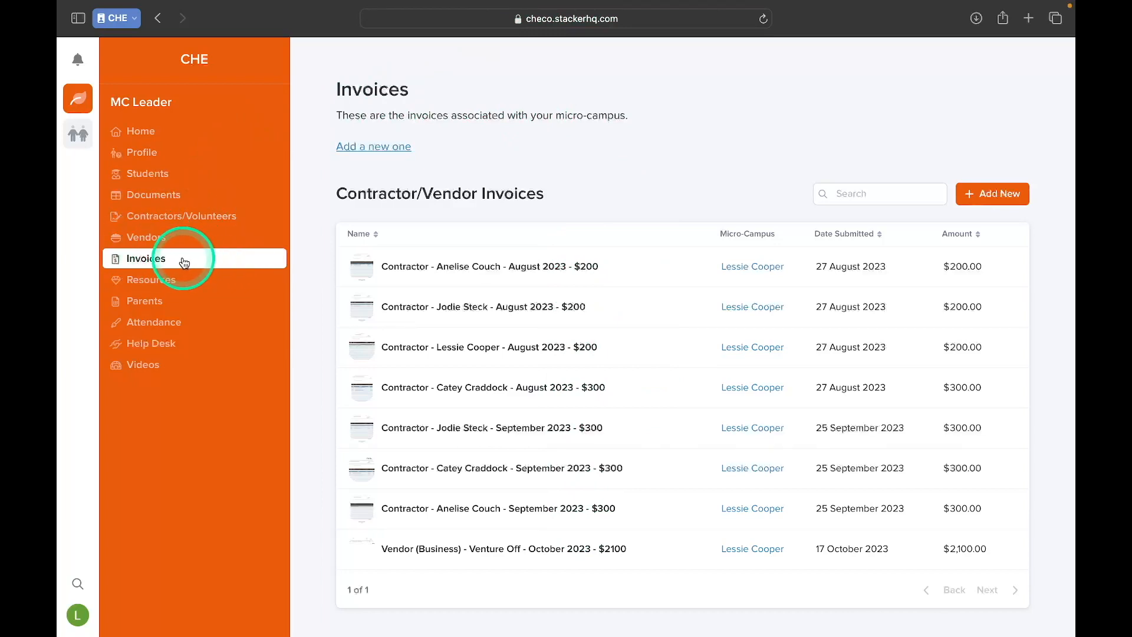
click(200, 217)
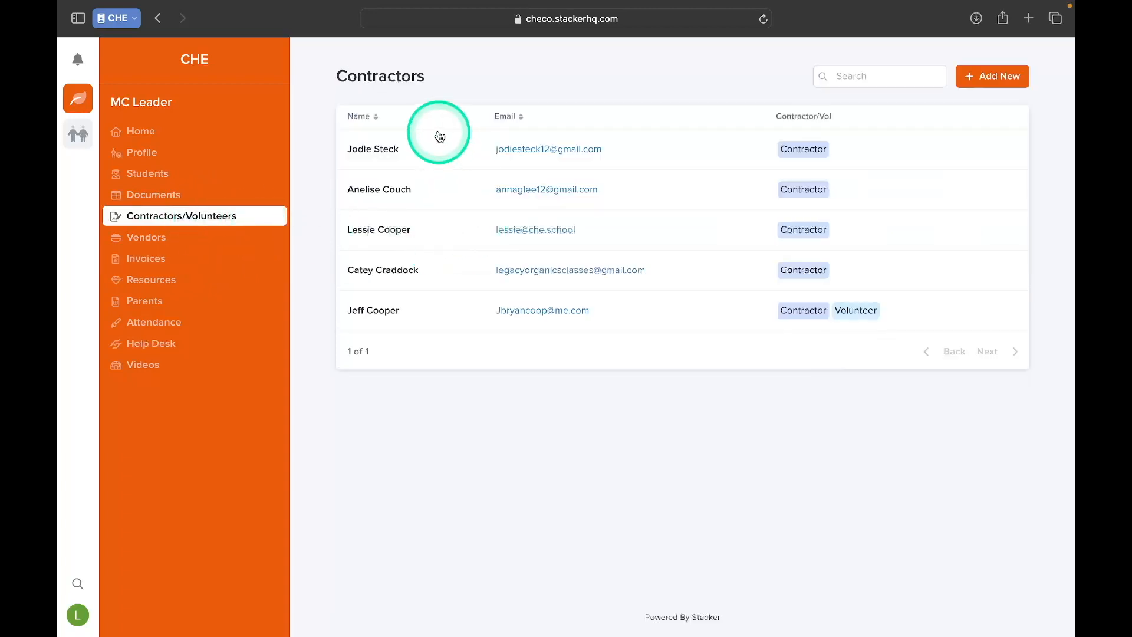
click(424, 227)
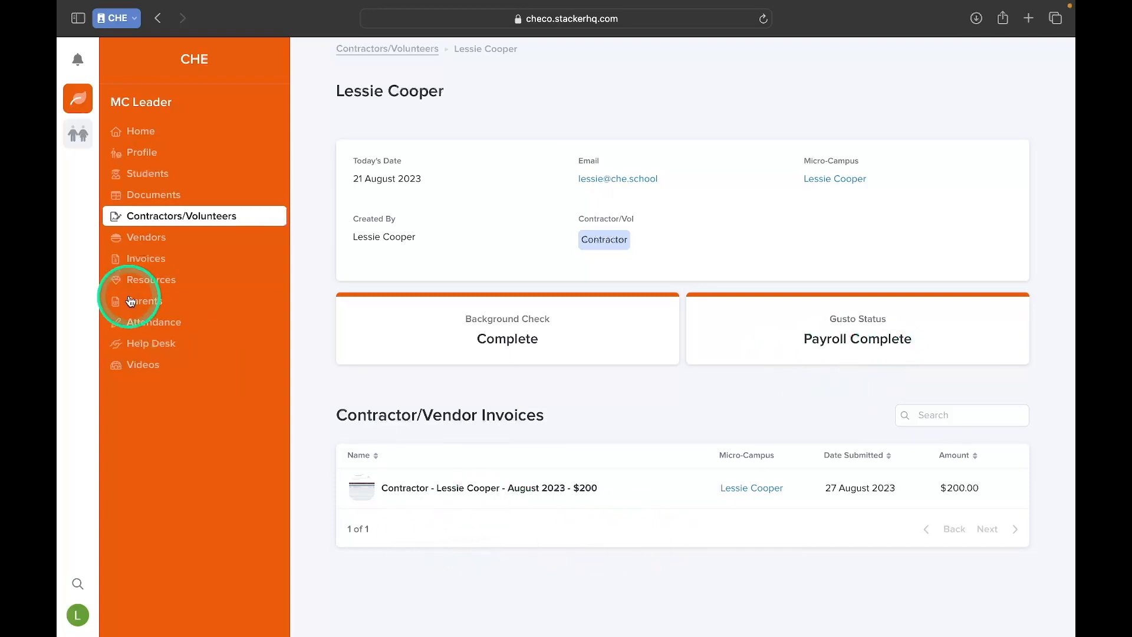
Open the Venture Off vendor record and its October 2023 invoice, and return to the full invoice list.
click(146, 238)
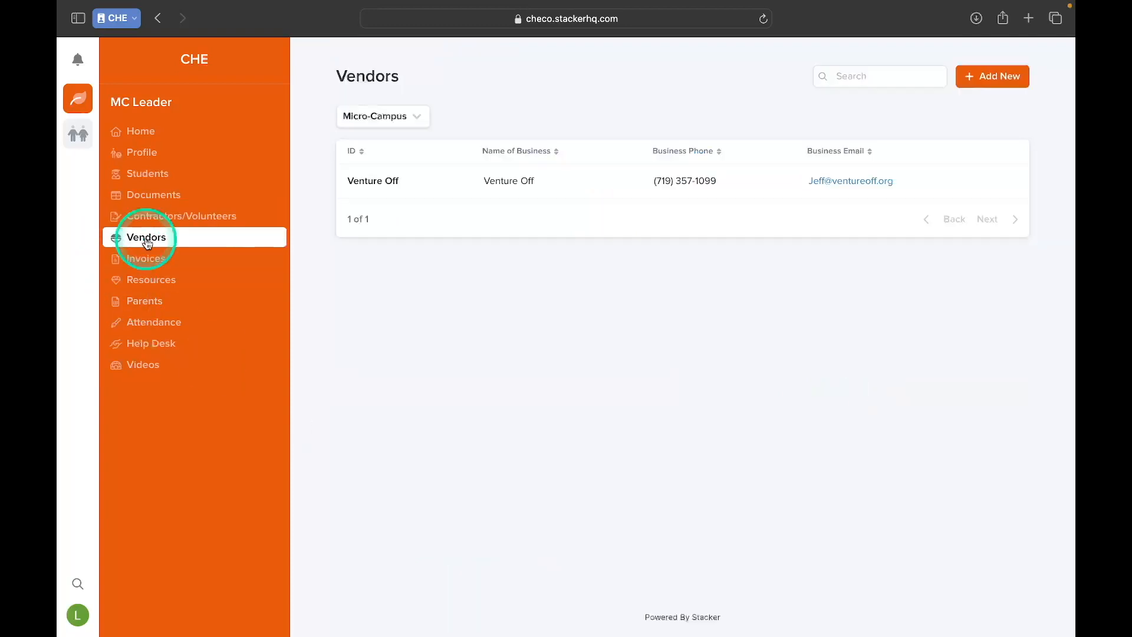
click(487, 182)
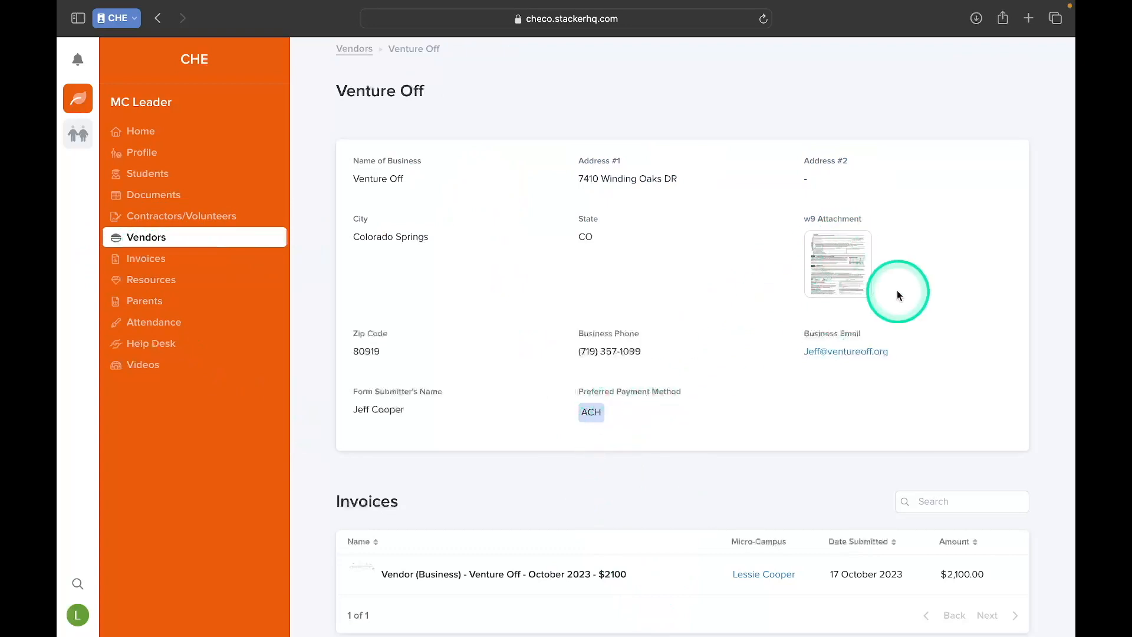
scroll(667, 535, down, 3)
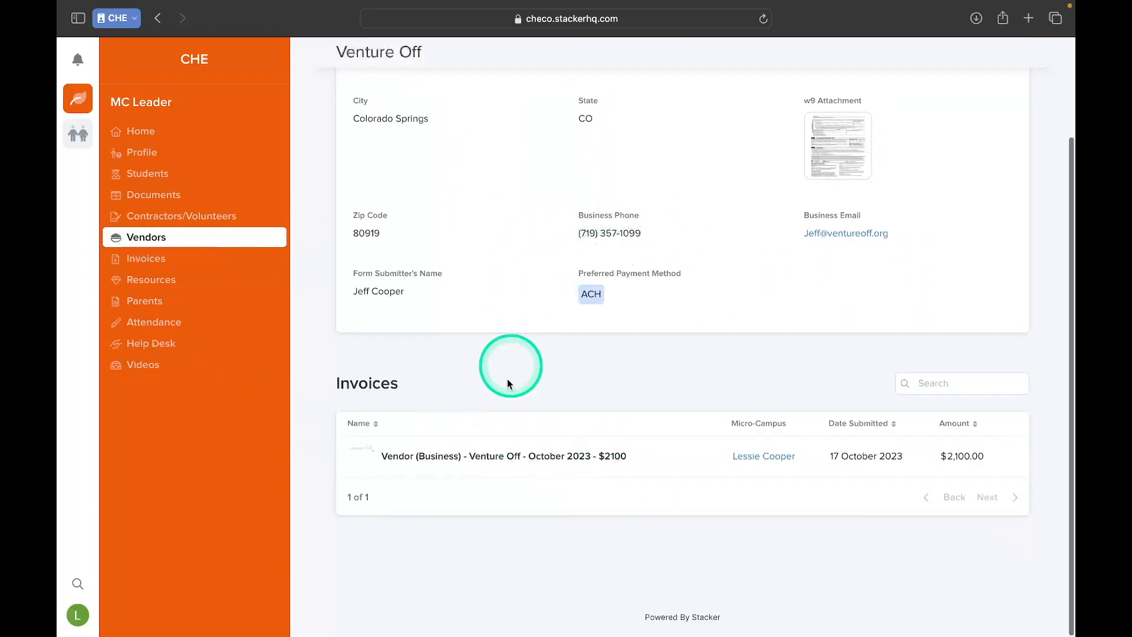
click(554, 466)
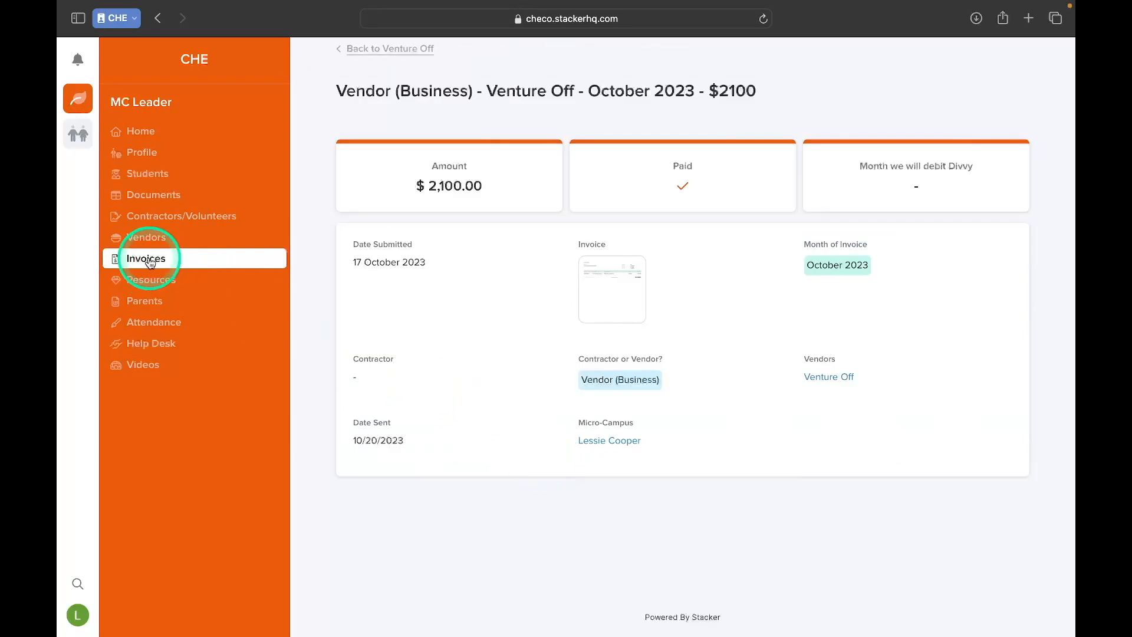
click(201, 261)
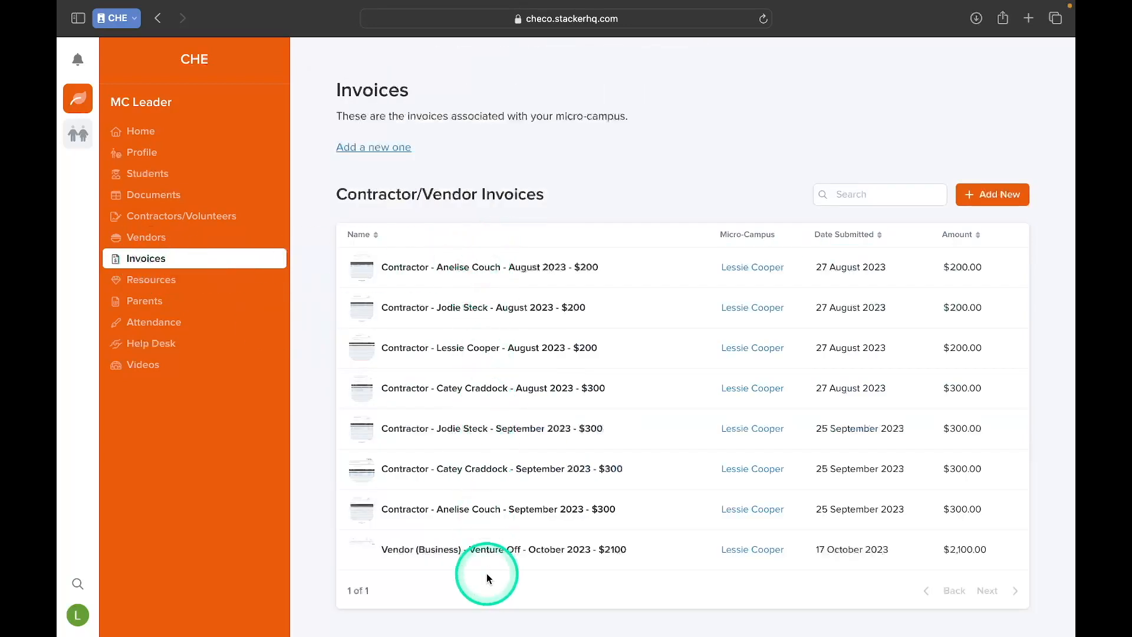
scroll(486, 572, down, 2)
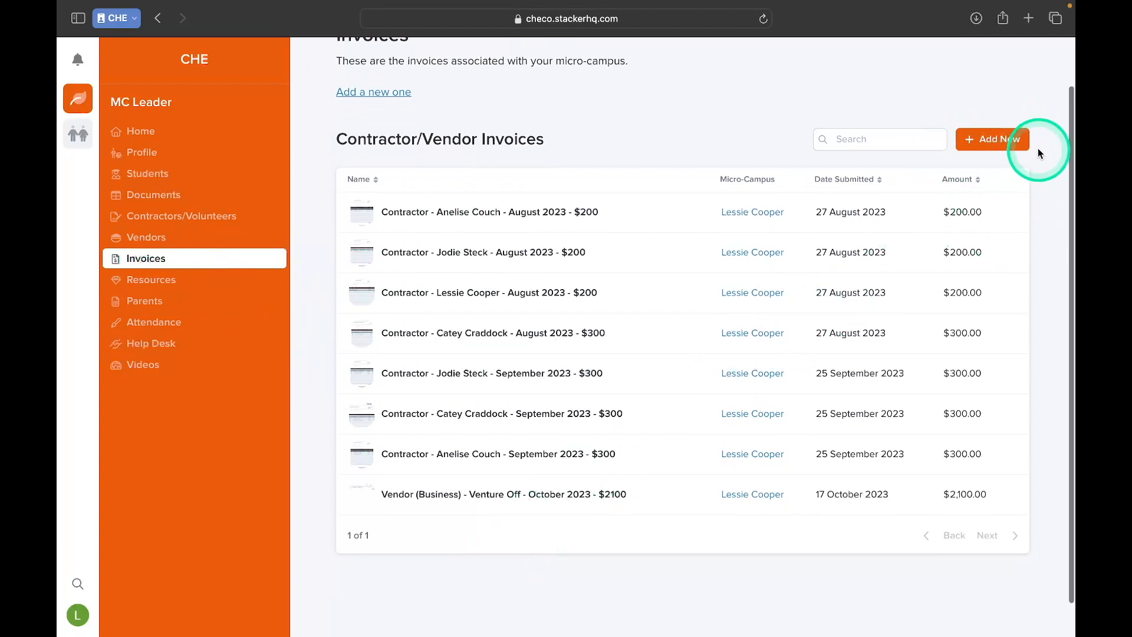